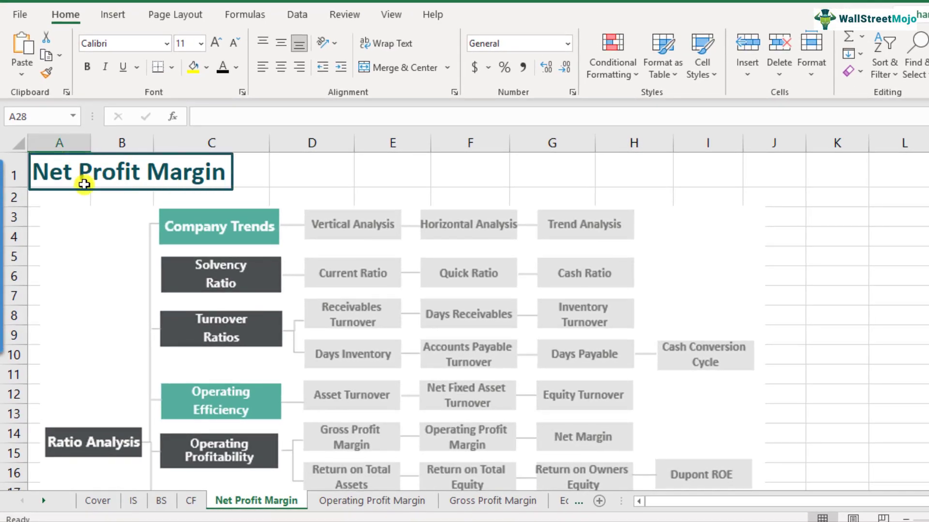
Step: Scroll below the ratio analysis diagram until empty rows 27–32 are visible
{"action": "scroll", "coordinate": [114, 318], "scroll_direction": "down", "scroll_amount": 1}
{"action": "scroll", "coordinate": [114, 318], "scroll_direction": "down", "scroll_amount": 2}
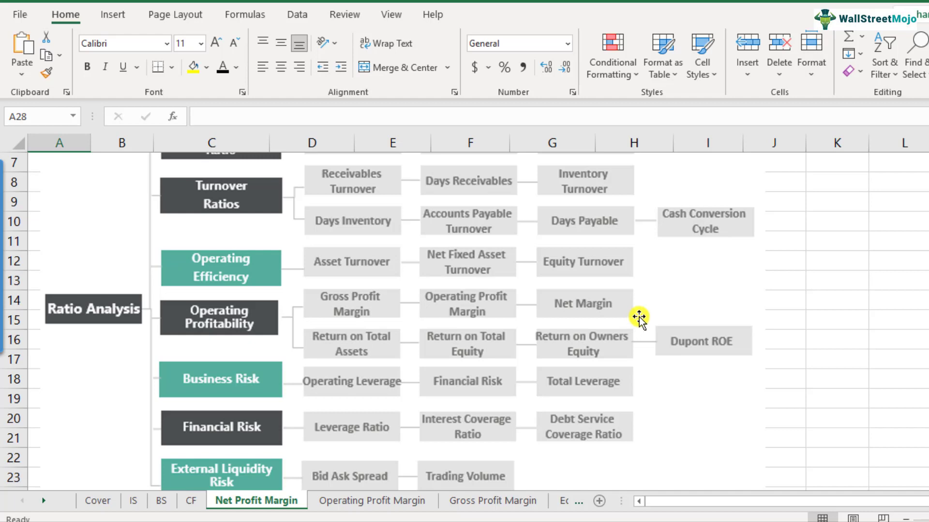
{"action": "scroll", "coordinate": [612, 317], "scroll_direction": "down", "scroll_amount": 1}
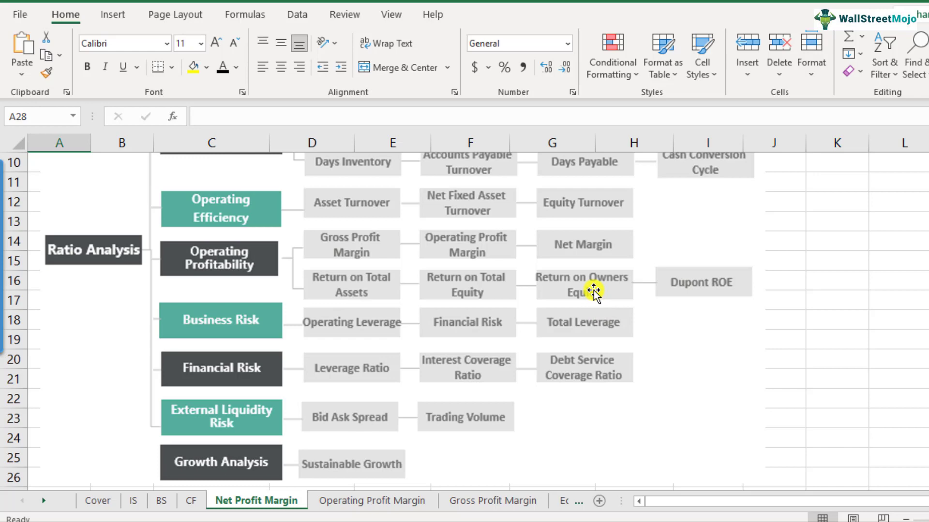
{"action": "scroll", "coordinate": [593, 291], "scroll_direction": "down", "scroll_amount": 2}
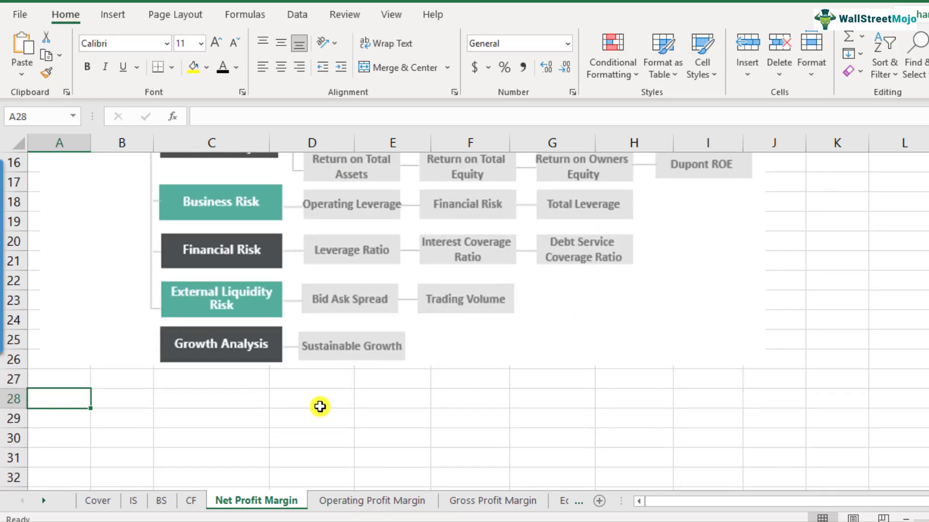
Step: Enter Sales, COGS and Gross Profit in D28:D30, making Gross Profit bold
{"action": "left_click", "coordinate": [321, 406]}
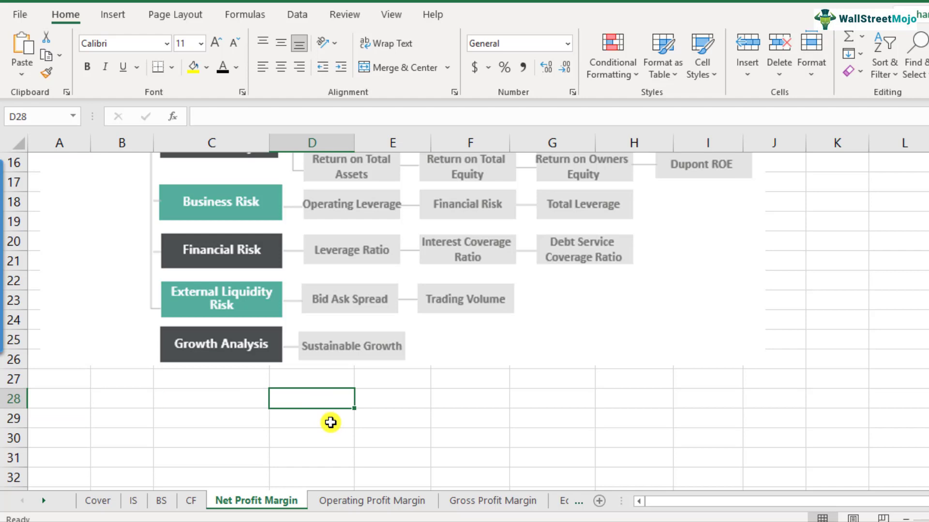
{"action": "type", "text": "Sales"}
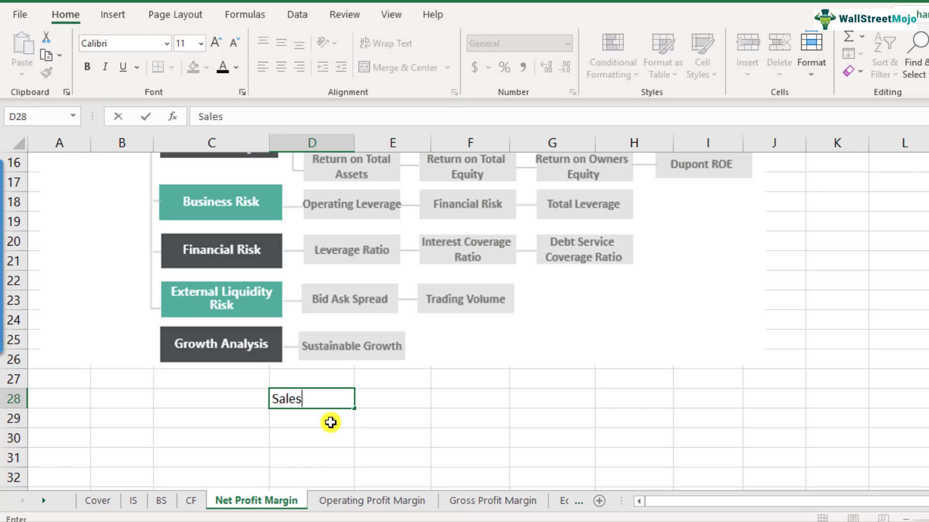
{"action": "key", "text": "Return"}
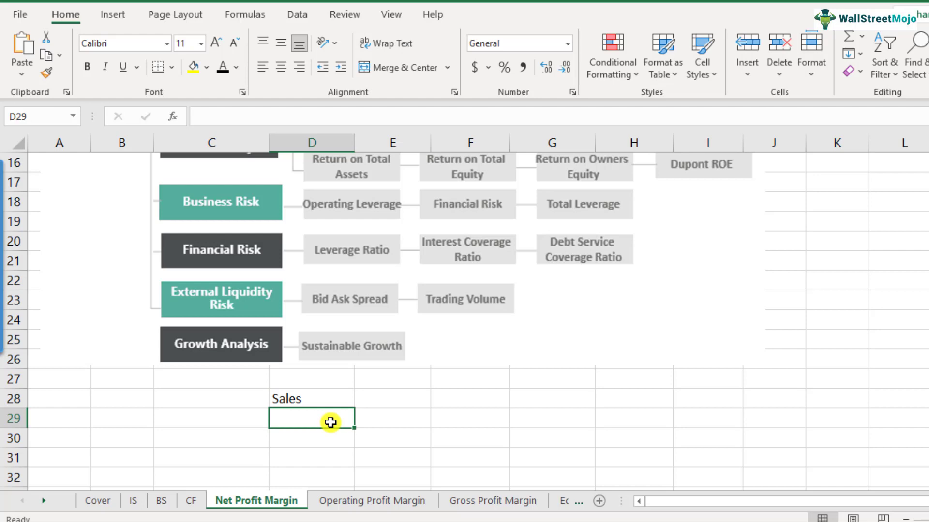
{"action": "type", "text": "COGS"}
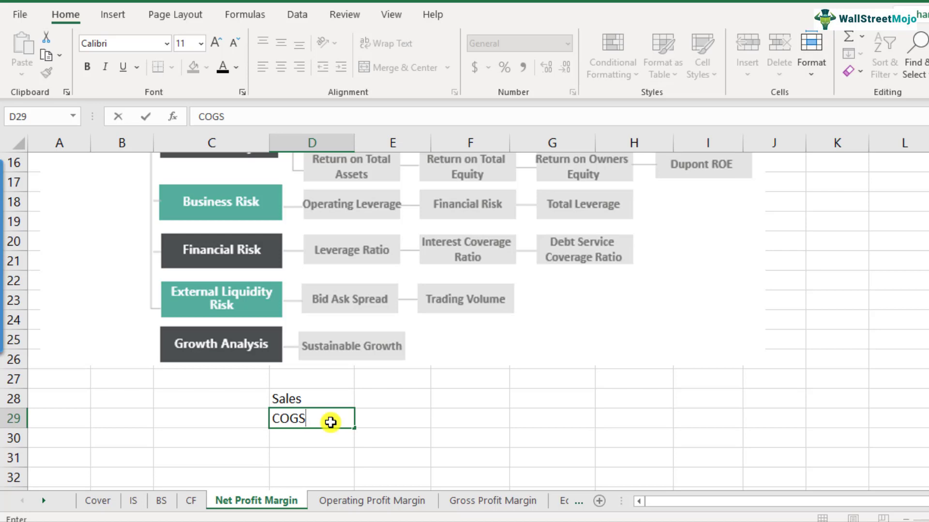
{"action": "key", "text": "Return"}
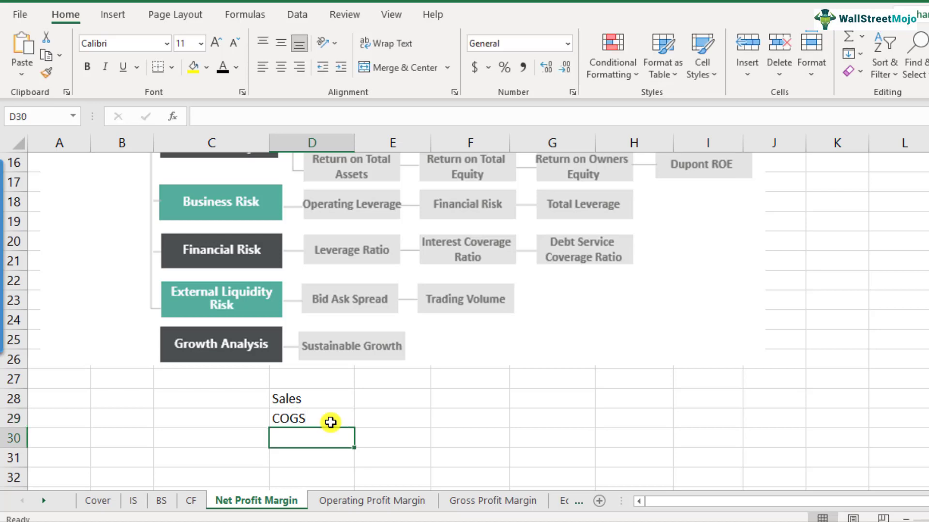
{"action": "type", "text": "Gross Profit"}
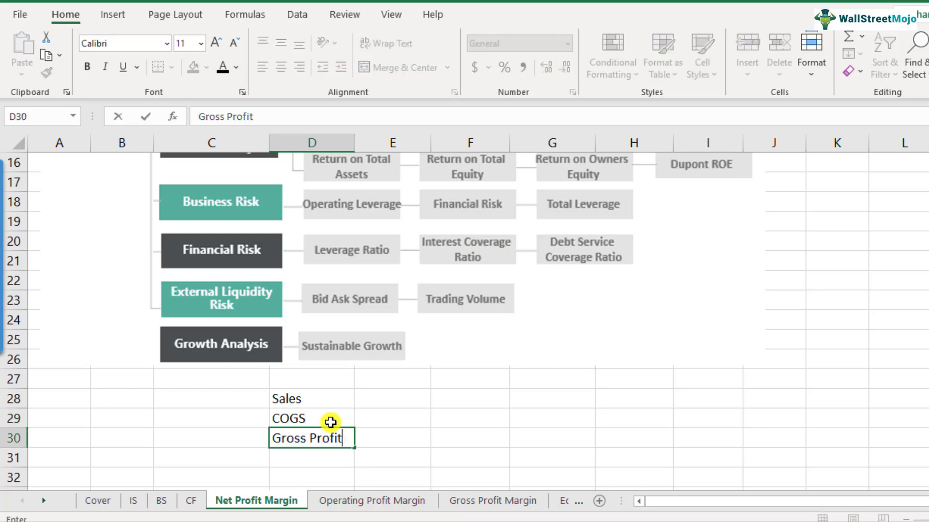
{"action": "key", "text": "Return"}
{"action": "key", "text": "Up"}
{"action": "key", "text": "Up"}
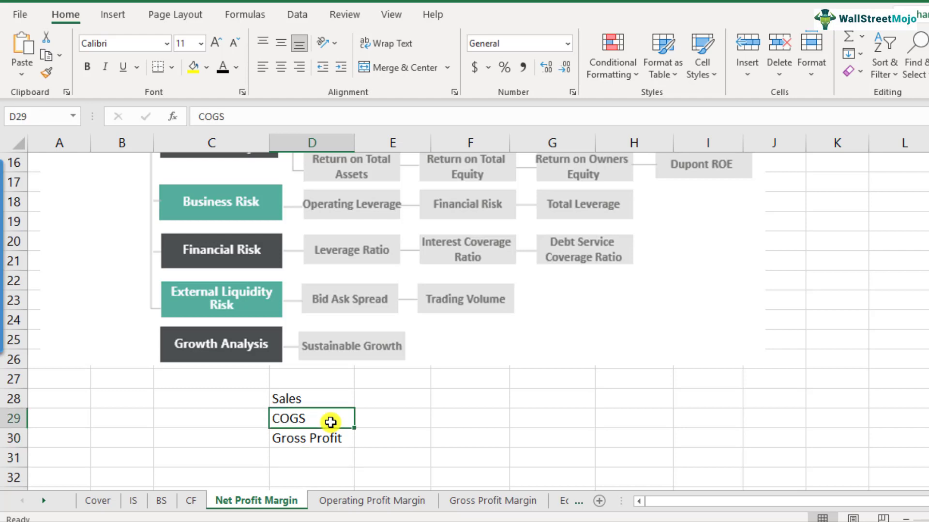
{"action": "key", "text": "Down"}
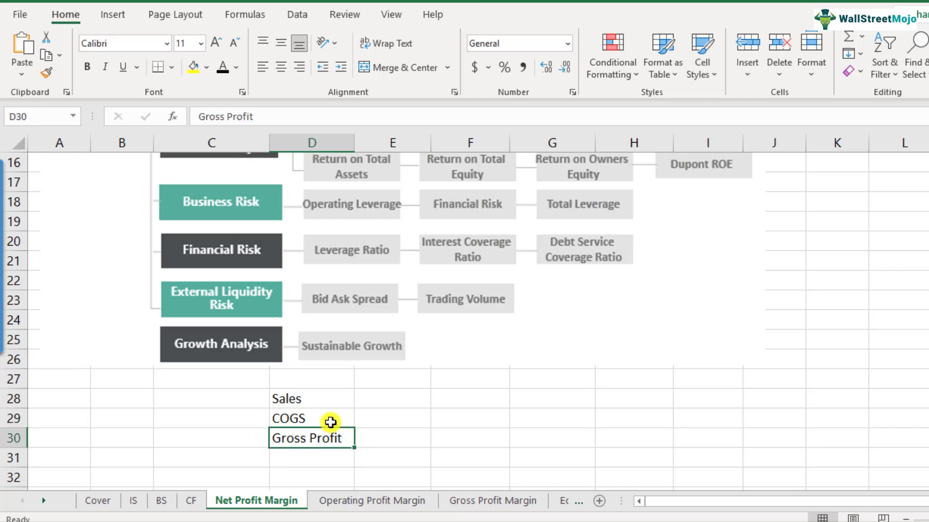
{"action": "key", "text": "ctrl+b"}
{"action": "key", "text": "Down"}
{"action": "key", "text": "Down"}
{"action": "key", "text": "Down"}
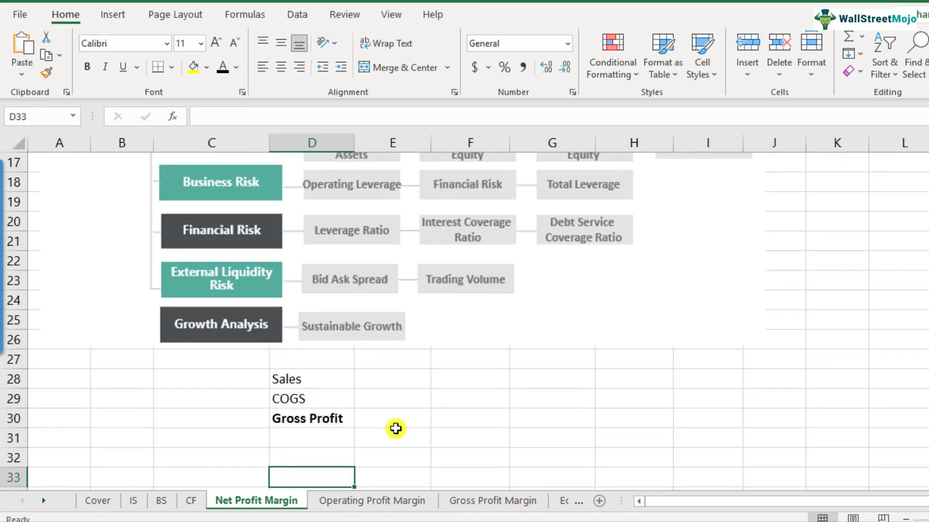
Step: Add SG&A, Dep & Amortization and Operating Profit labels in D31:D33
{"action": "scroll", "coordinate": [395, 428], "scroll_direction": "down", "scroll_amount": 1}
{"action": "key", "text": "Up"}
{"action": "key", "text": "Up"}
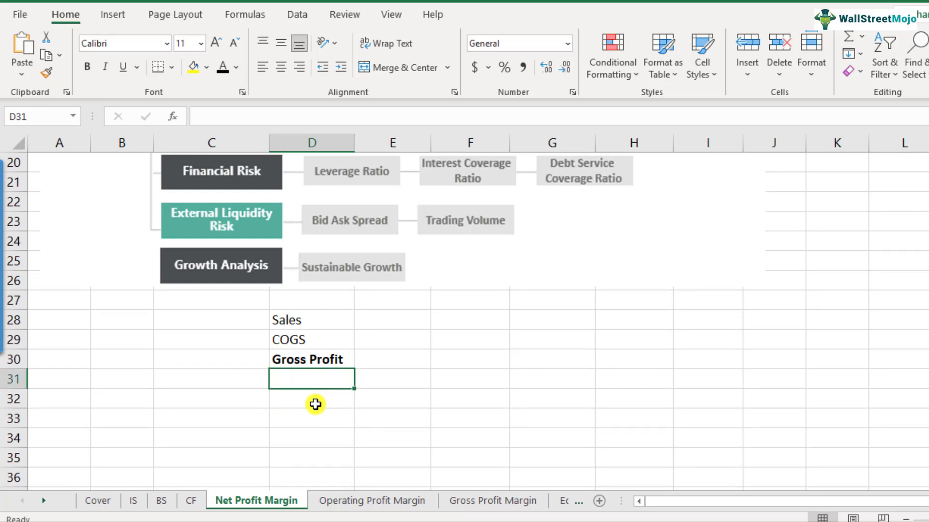
{"action": "type", "text": "SG&A"}
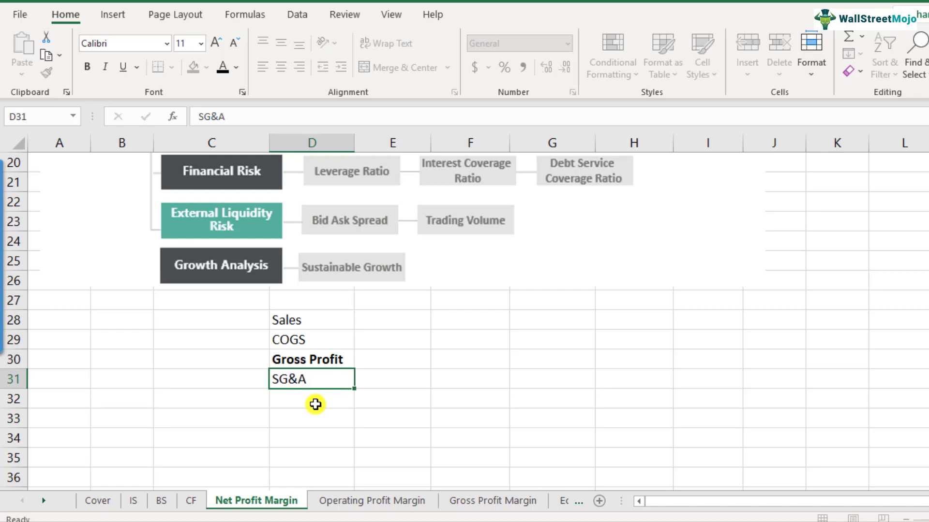
{"action": "key", "text": "Return"}
{"action": "type", "text": "Dep & Amortiz"}
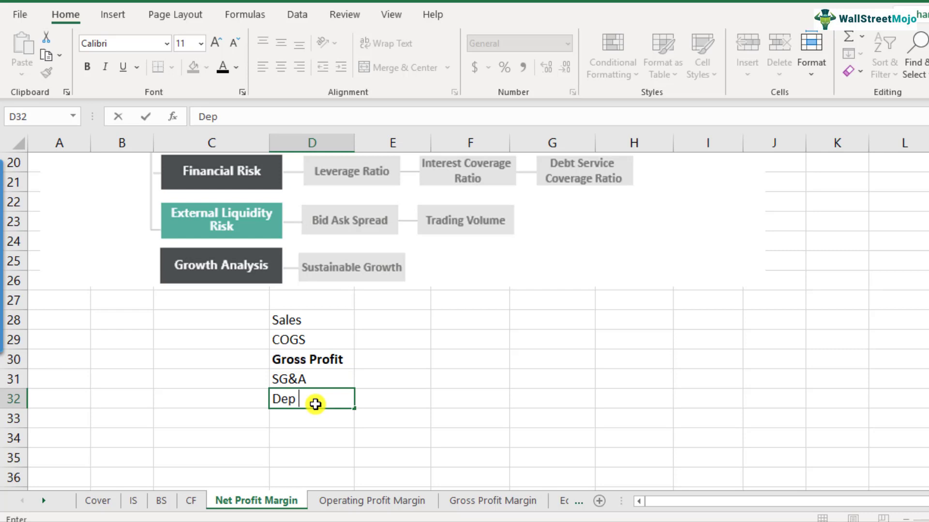
{"action": "type", "text": "ation"}
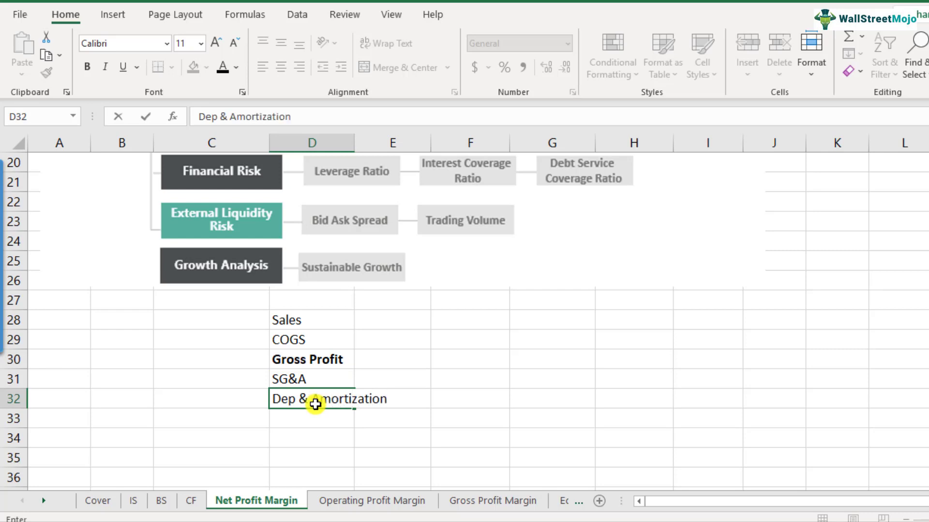
{"action": "key", "text": "Return"}
{"action": "type", "text": "Operating Prfo"}
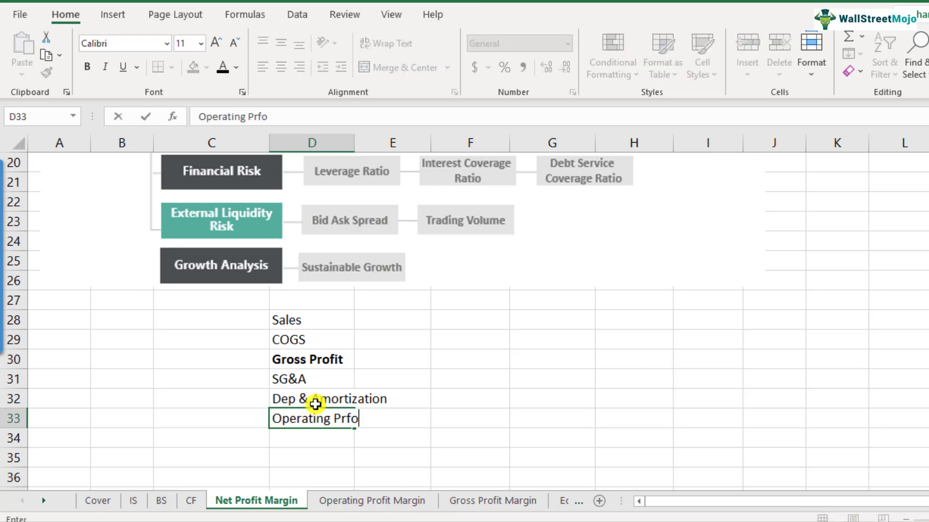
{"action": "key", "text": "BackSpace"}
{"action": "type", "text": "ofit"}
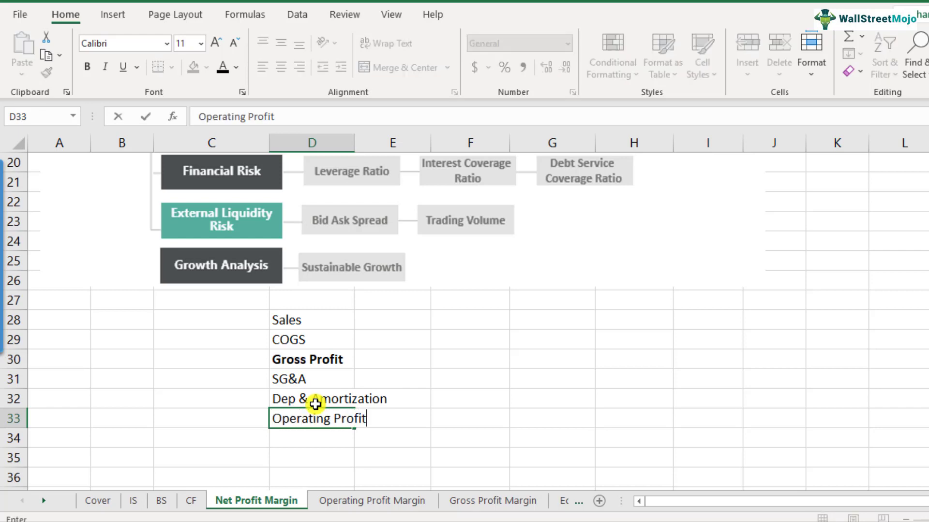
{"action": "key", "text": "Return"}
Step: Check the label formatting and make Operating Profit in D33 bold
{"action": "left_click", "coordinate": [320, 358]}
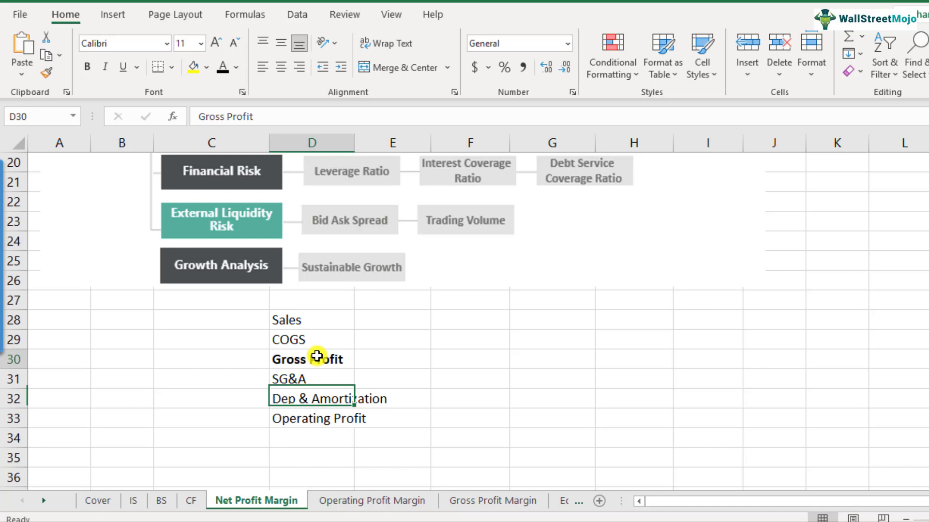
{"action": "left_click", "coordinate": [296, 380]}
{"action": "left_click", "coordinate": [297, 398]}
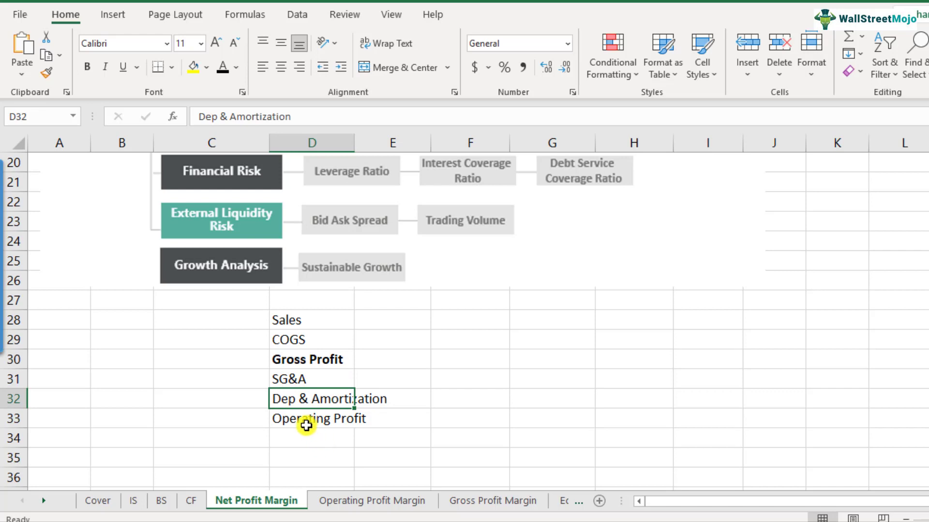
{"action": "mouse_move", "coordinate": [317, 381]}
{"action": "left_mouse_down"}
{"action": "mouse_move", "coordinate": [313, 408]}
{"action": "mouse_move", "coordinate": [321, 397]}
{"action": "left_mouse_up"}
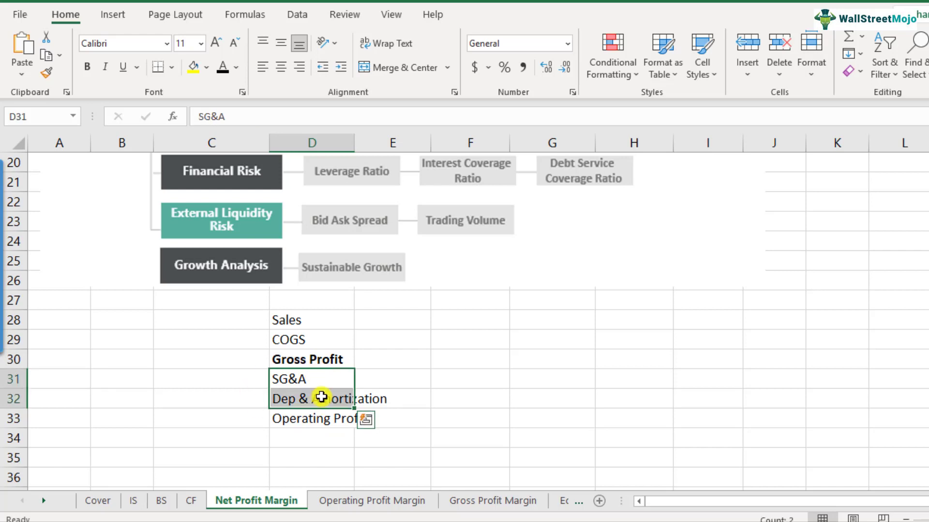
{"action": "left_click", "coordinate": [309, 420]}
{"action": "key", "text": "ctrl+b"}
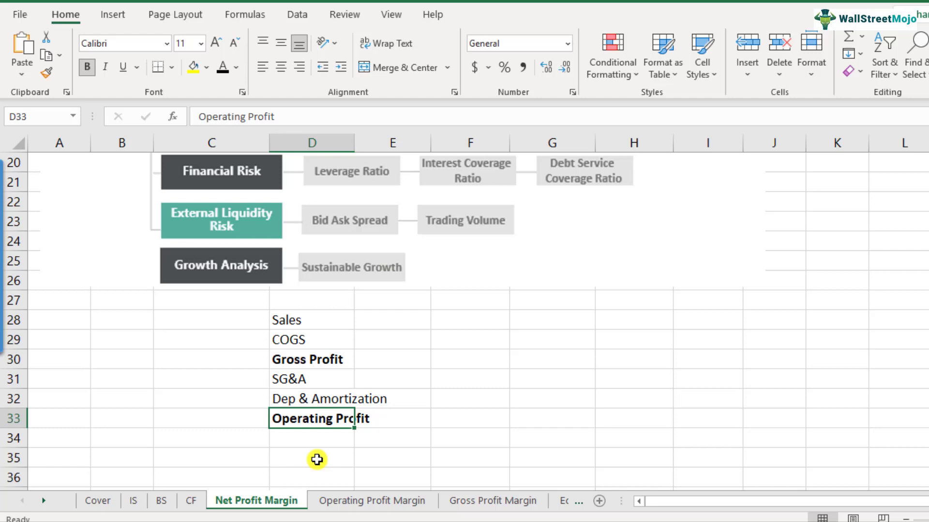
Step: Add Other income / Expenses, Interest Expense and a bold EBT label below Operating Profit
{"action": "key", "text": "Down"}
{"action": "scroll", "coordinate": [388, 442], "scroll_direction": "down", "scroll_amount": 1}
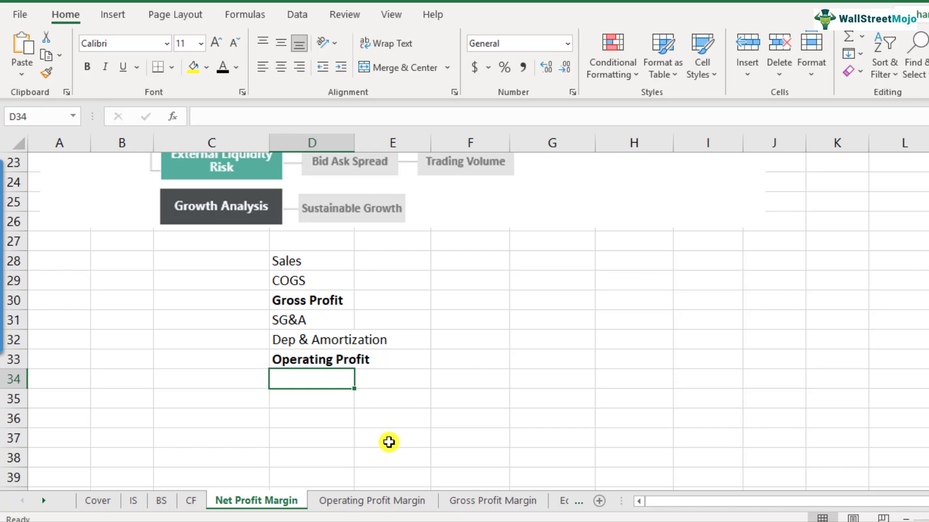
{"action": "type", "text": "Other "}
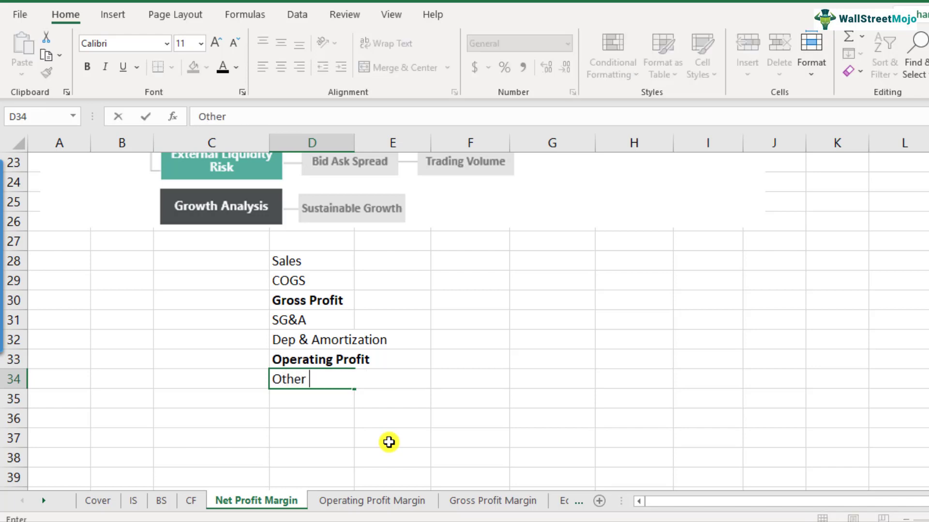
{"action": "type", "text": "income / Expe"}
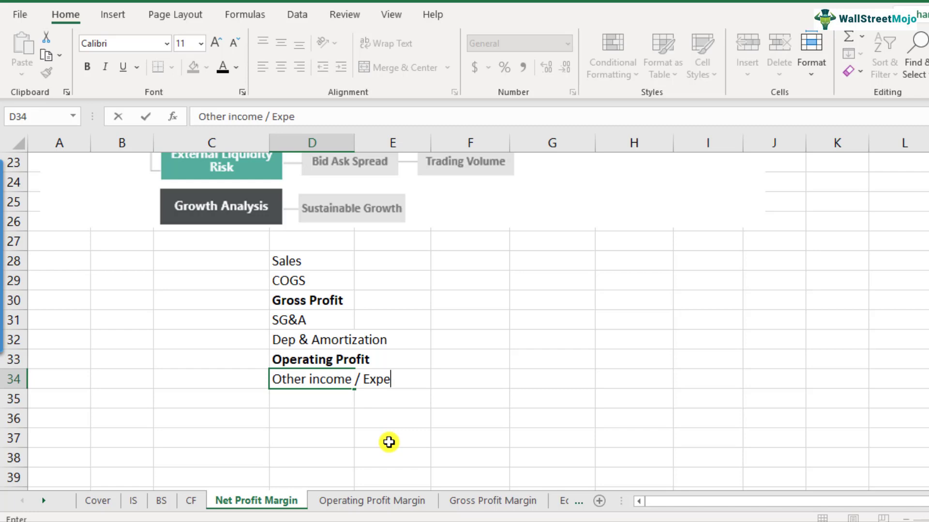
{"action": "type", "text": "nses"}
{"action": "key", "text": "Return"}
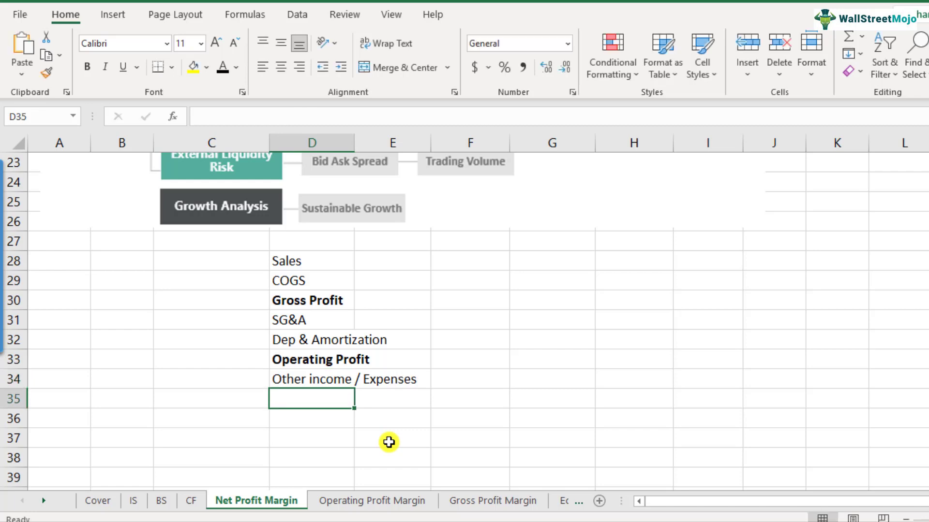
{"action": "type", "text": "Interest"}
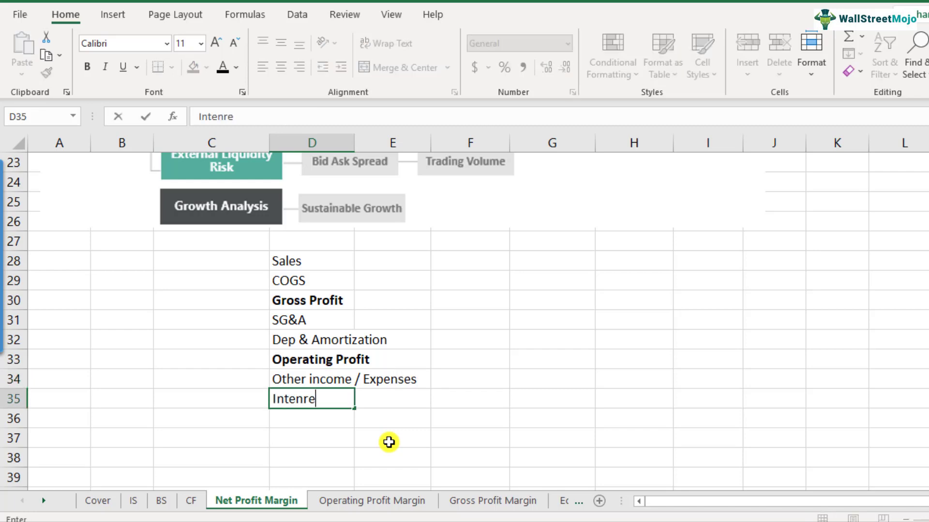
{"action": "key", "text": "BackSpace"}
{"action": "key", "text": "BackSpace"}
{"action": "key", "text": "BackSpace"}
{"action": "key", "text": "BackSpace"}
{"action": "key", "text": "BackSpace"}
{"action": "type", "text": "erest Expense"}
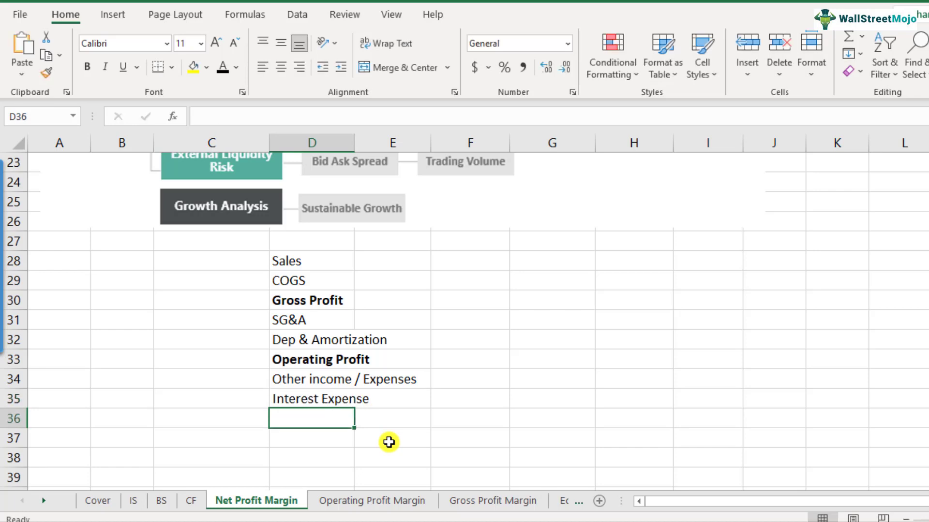
{"action": "type", "text": "EBT"}
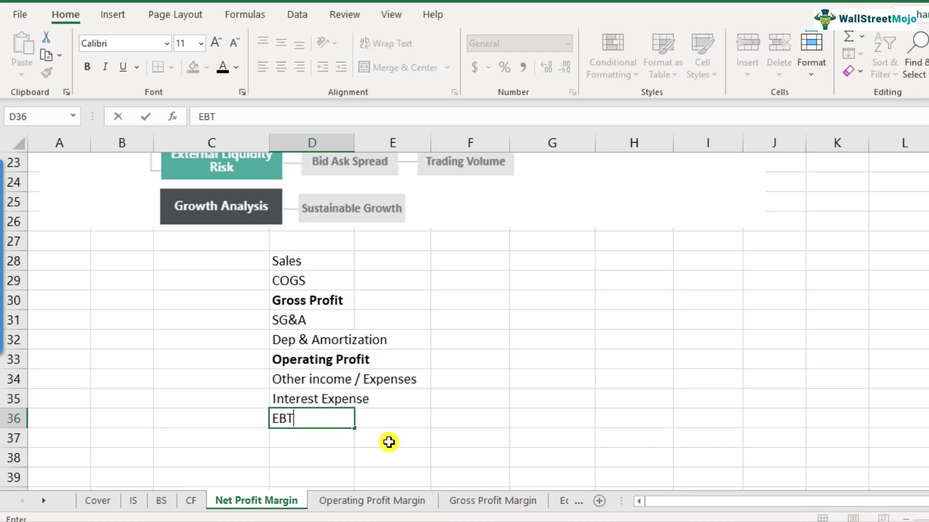
{"action": "key", "text": "ctrl+Return"}
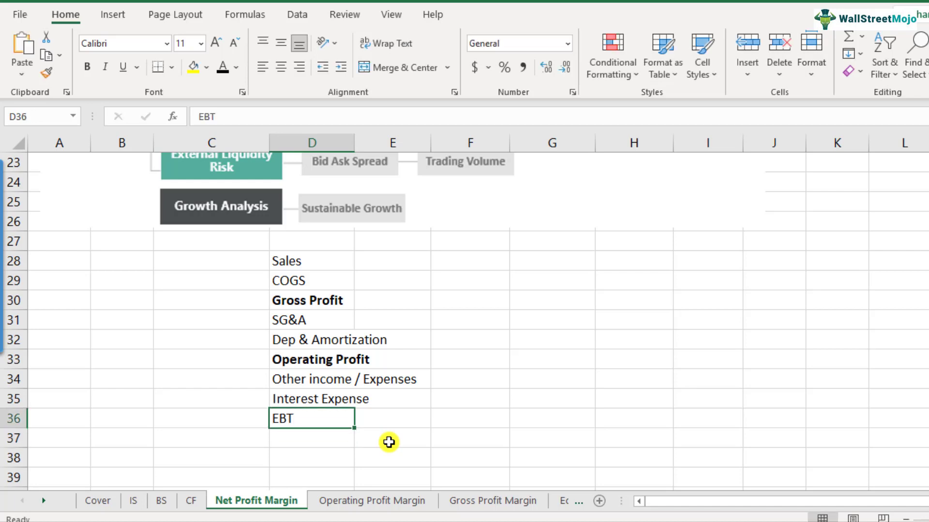
{"action": "key", "text": "ctrl+b"}
{"action": "key", "text": "Down"}
{"action": "key", "text": "Down"}
{"action": "key", "text": "Down"}
{"action": "key", "text": "Down"}
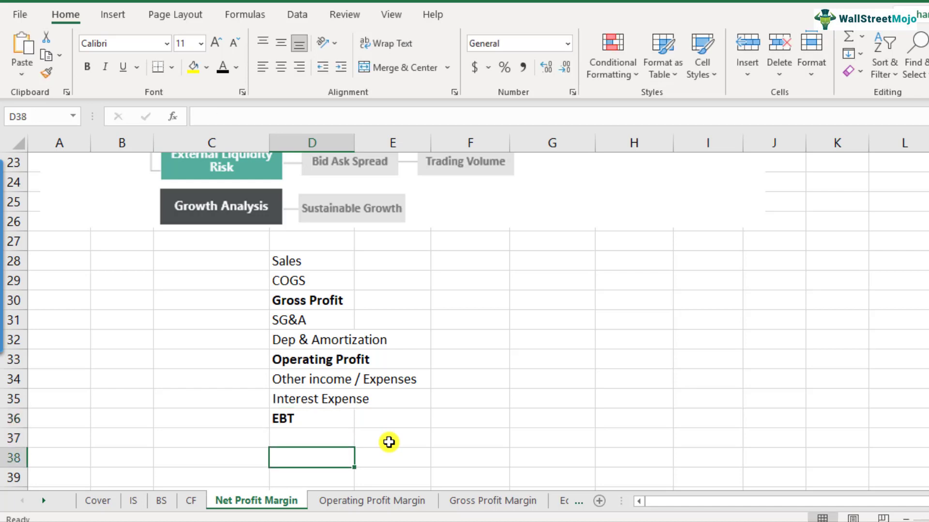
{"action": "key", "text": "Up"}
{"action": "key", "text": "Up"}
{"action": "key", "text": "Up"}
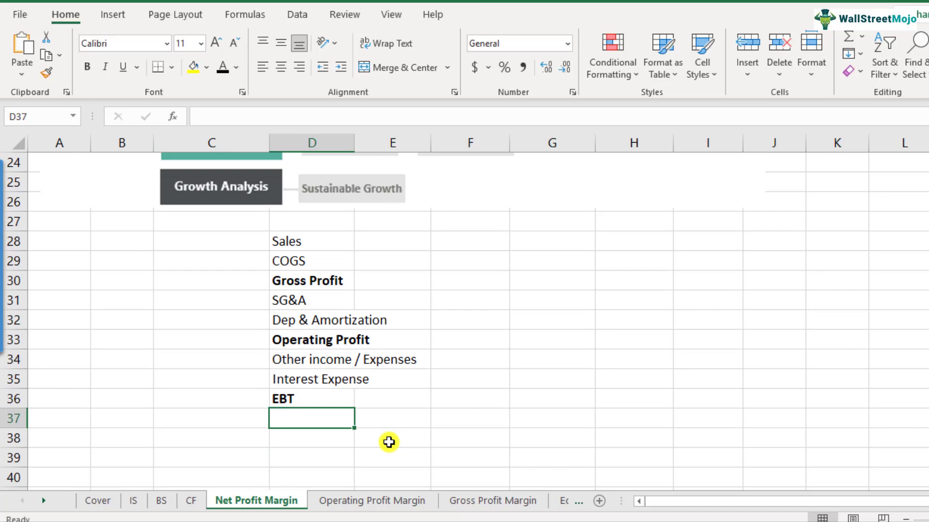
Step: Add Tax and Net Profit labels, making Net Profit bold
{"action": "type", "text": "Tax"}
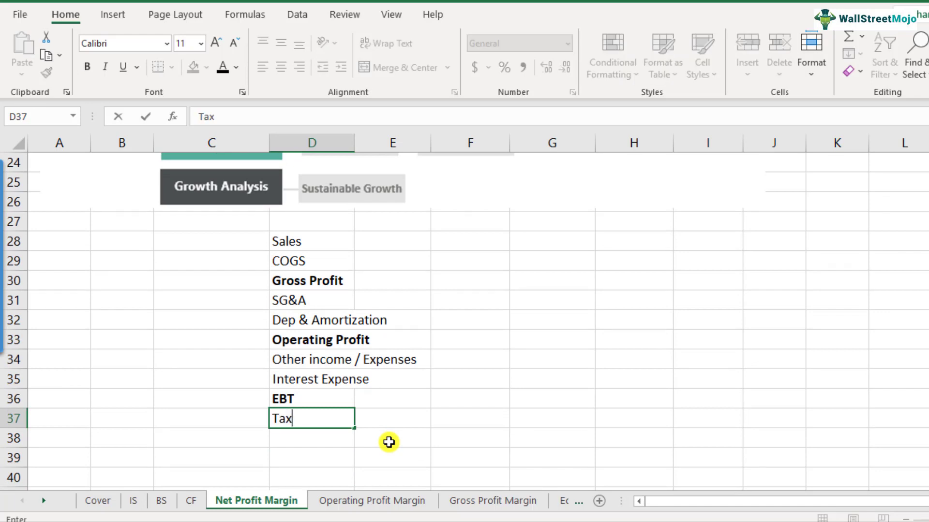
{"action": "key", "text": "Return"}
{"action": "type", "text": "Net "}
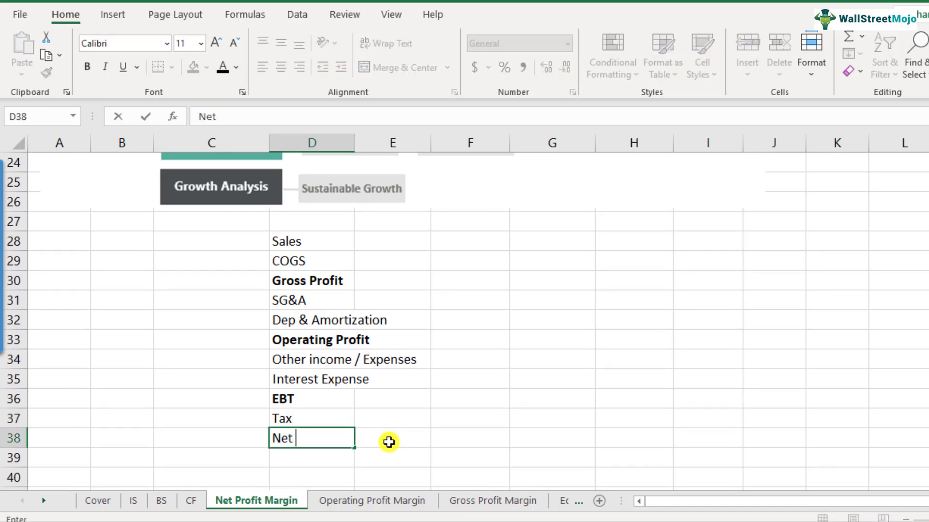
{"action": "type", "text": "I"}
{"action": "key", "text": "BackSpace"}
{"action": "type", "text": "Profit"}
{"action": "key", "text": "Return"}
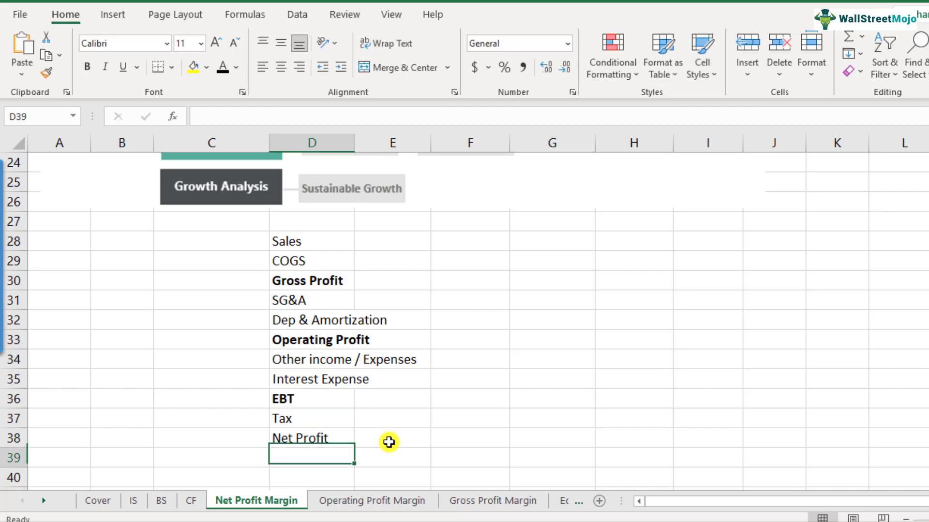
{"action": "key", "text": "Up"}
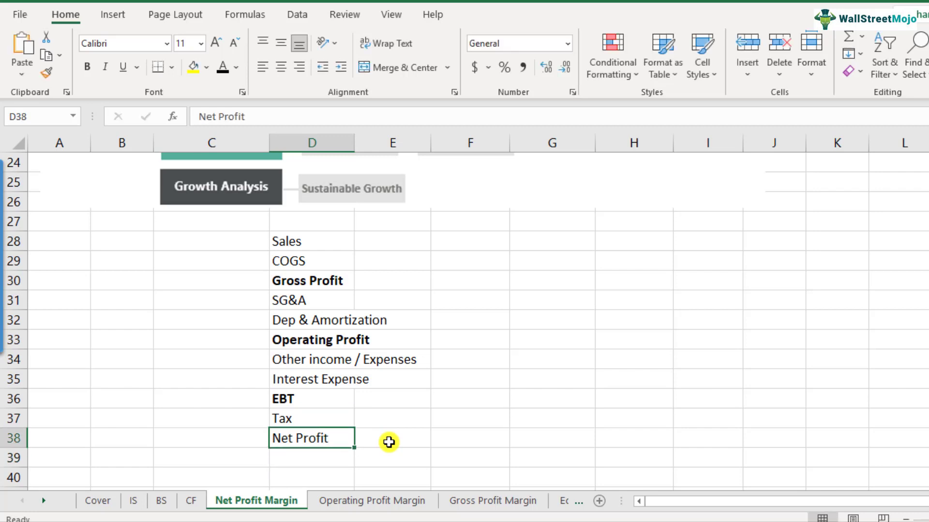
{"action": "key", "text": "ctrl+b"}
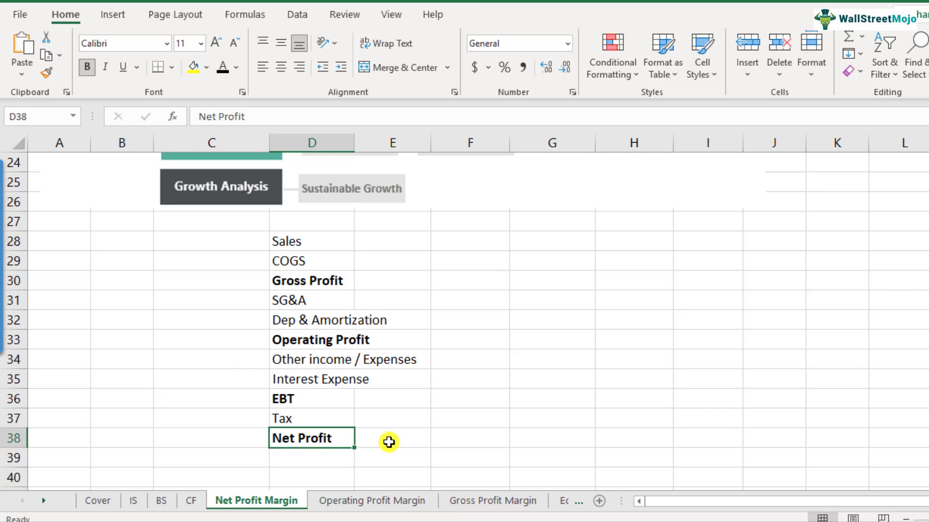
Step: Type 'Net Profit /Sales' into C38, left of the bold Net Profit label
{"action": "left_click", "coordinate": [299, 401]}
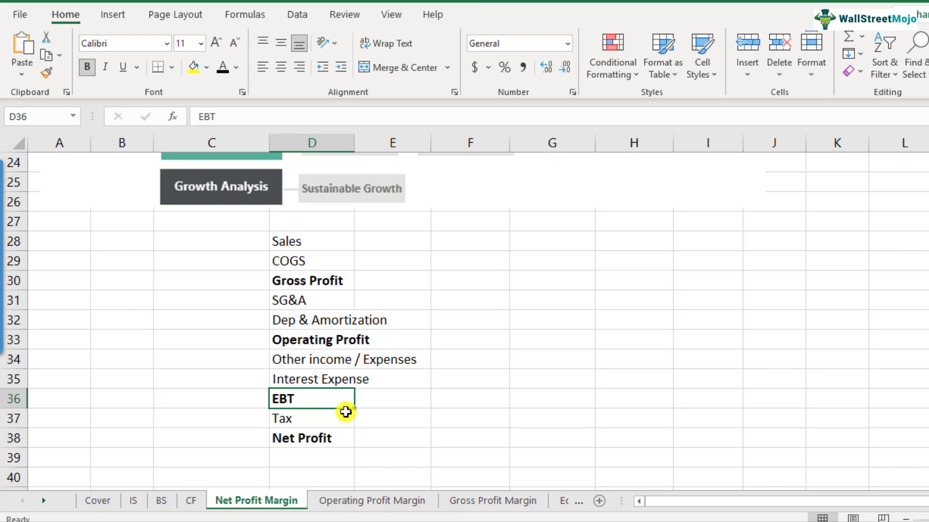
{"action": "left_click", "coordinate": [316, 441]}
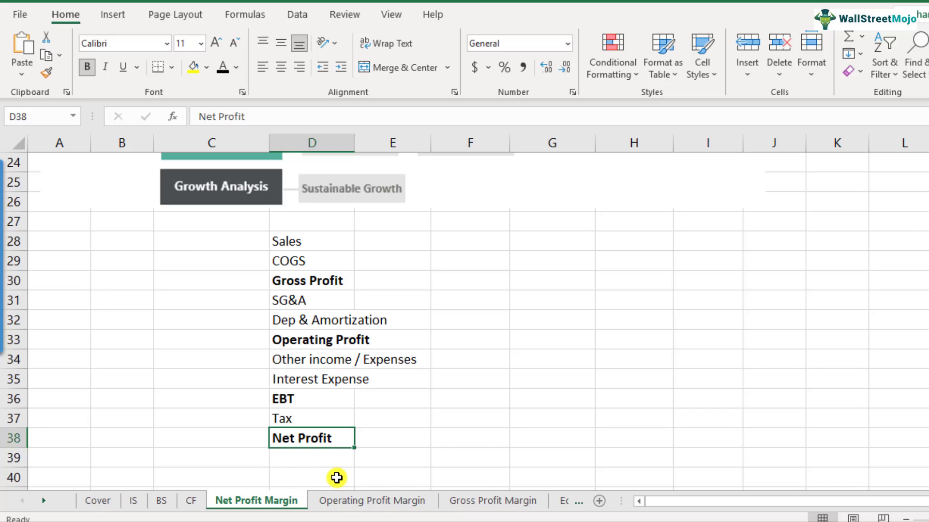
{"action": "key", "text": "ctrl+b"}
{"action": "key", "text": "ctrl+b"}
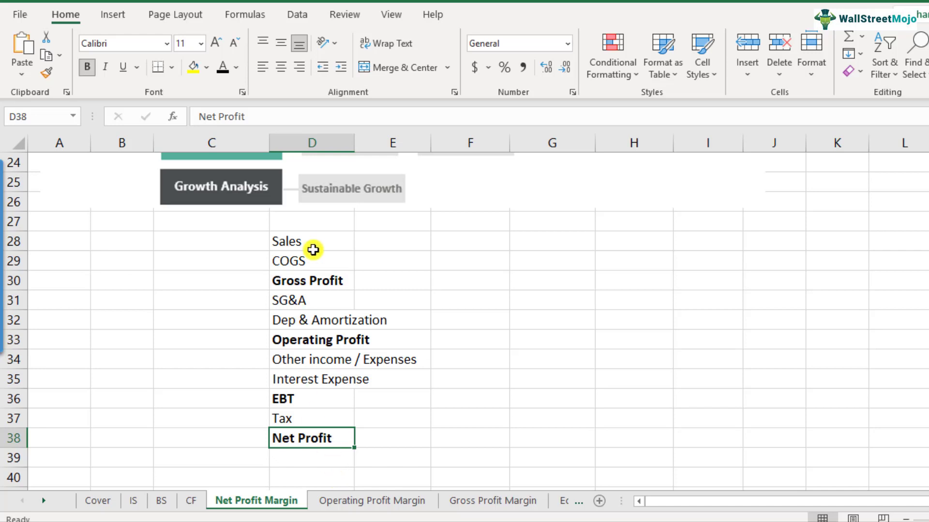
{"action": "left_click", "coordinate": [317, 458]}
{"action": "left_click", "coordinate": [306, 444]}
{"action": "left_click", "coordinate": [189, 449]}
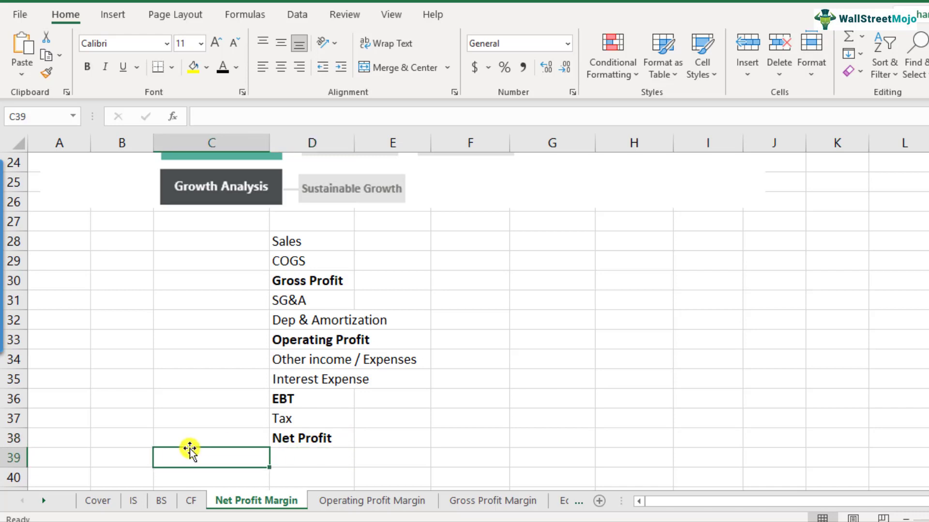
{"action": "left_click", "coordinate": [198, 445]}
{"action": "type", "text": "Net "}
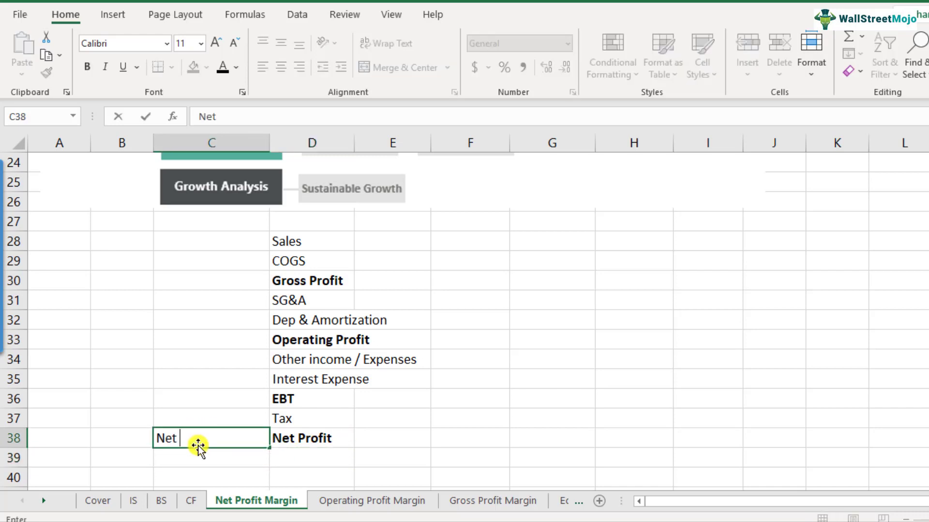
{"action": "type", "text": "Profit /Sales"}
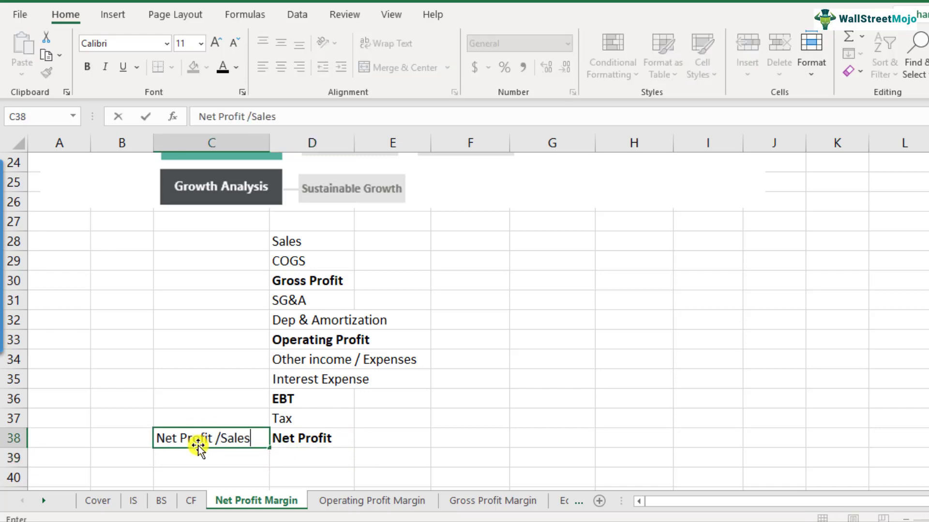
Step: Commit 'Net Profit /Sales' in C38 and scroll down to the Net Profit Margin Formula image
{"action": "key", "text": "Return"}
{"action": "scroll", "coordinate": [338, 340], "scroll_direction": "down", "scroll_amount": 2}
{"action": "scroll", "coordinate": [338, 340], "scroll_direction": "down", "scroll_amount": 4}
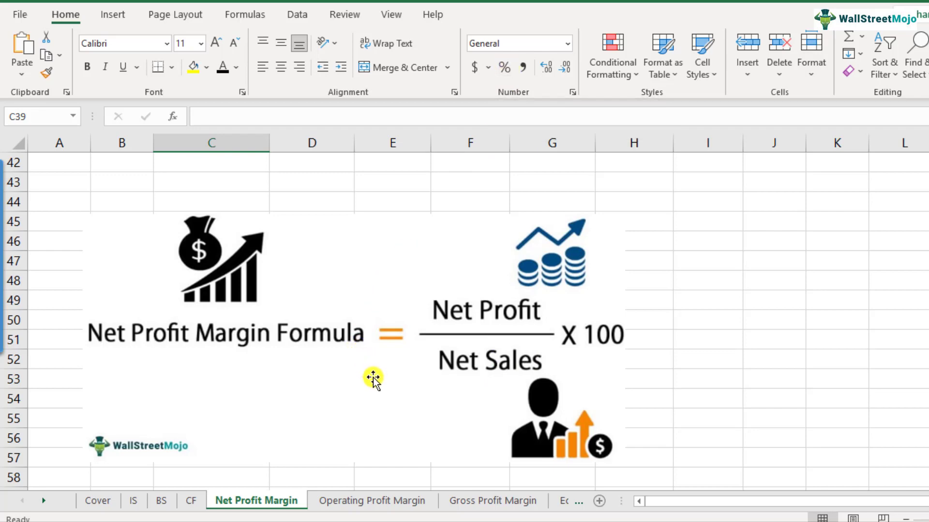
Step: Enter Sales 1000 and COGS 400 in column F beside their labels
{"action": "scroll", "coordinate": [372, 378], "scroll_direction": "up", "scroll_amount": 5}
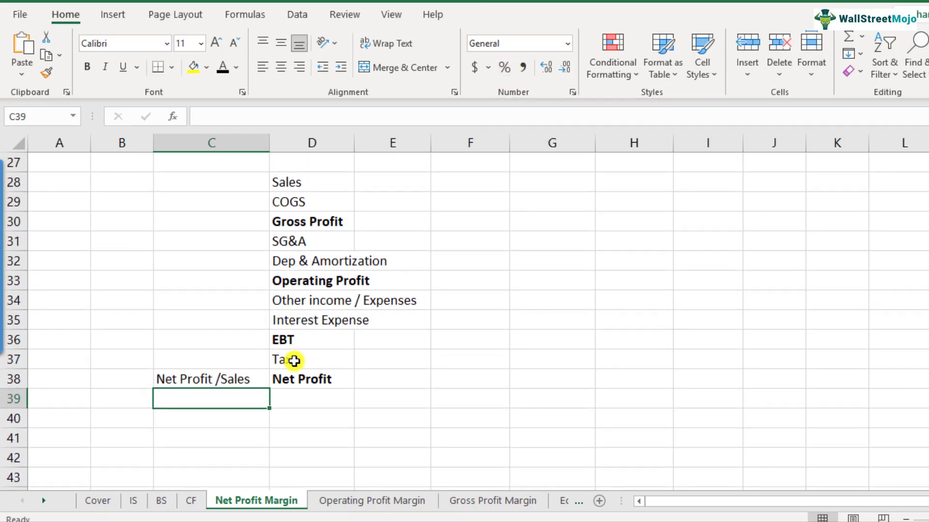
{"action": "scroll", "coordinate": [294, 360], "scroll_direction": "up", "scroll_amount": 1}
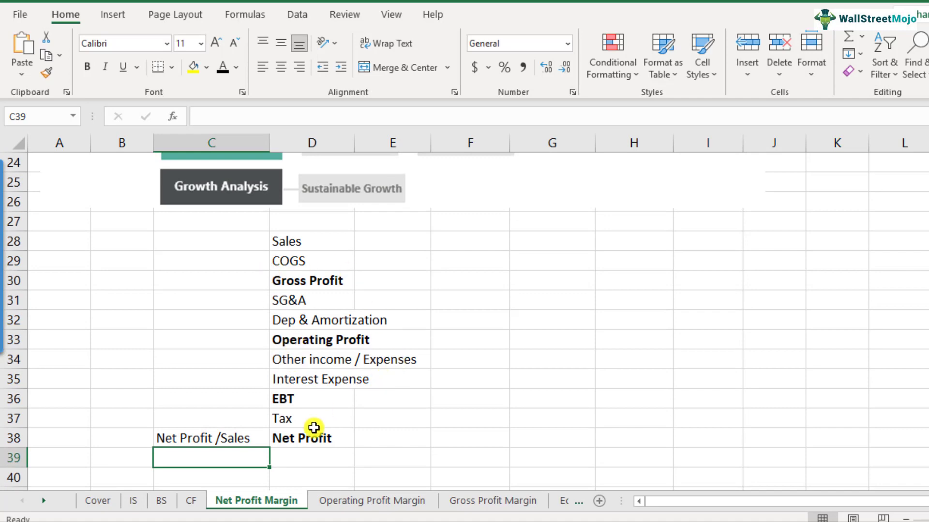
{"action": "scroll", "coordinate": [314, 428], "scroll_direction": "down", "scroll_amount": 1}
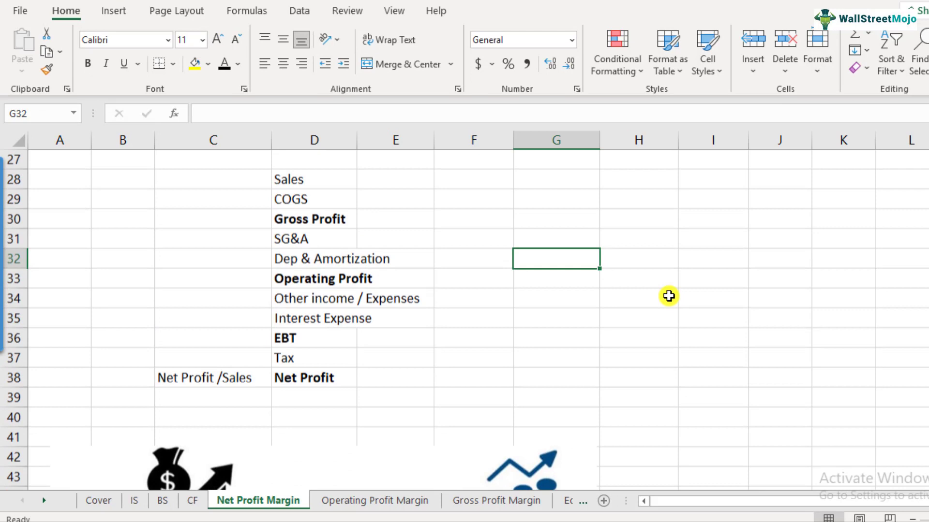
{"action": "scroll", "coordinate": [332, 267], "scroll_direction": "up", "scroll_amount": 1}
{"action": "left_click", "coordinate": [322, 239]}
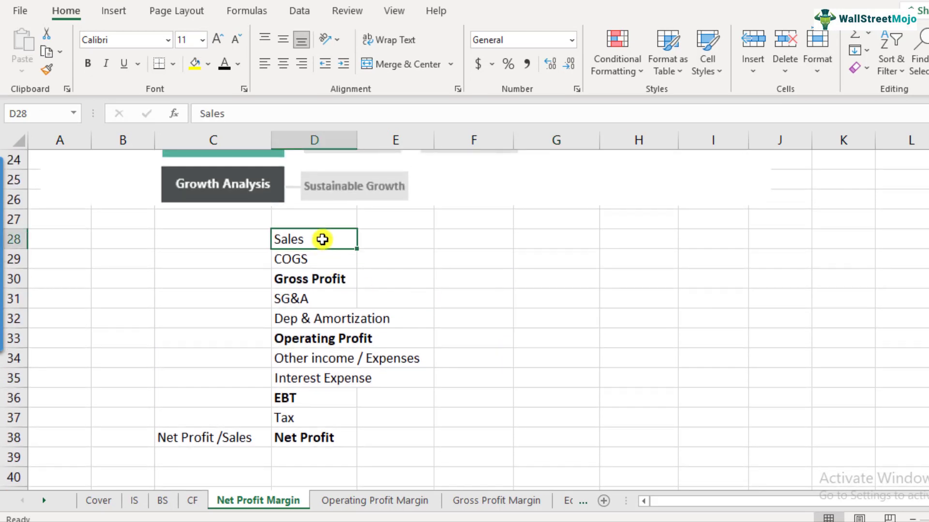
{"action": "left_click_drag", "start_coordinate": [322, 240], "coordinate": [320, 437]}
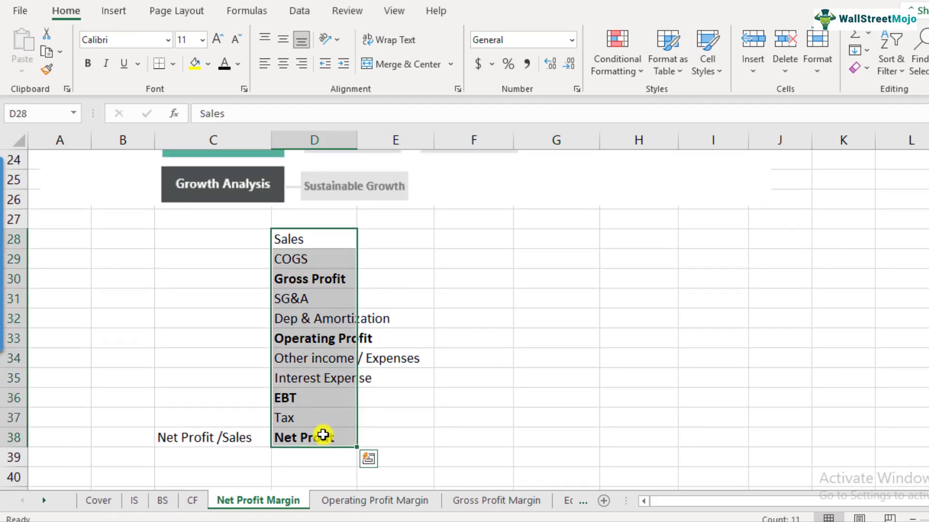
{"action": "left_click", "coordinate": [474, 232]}
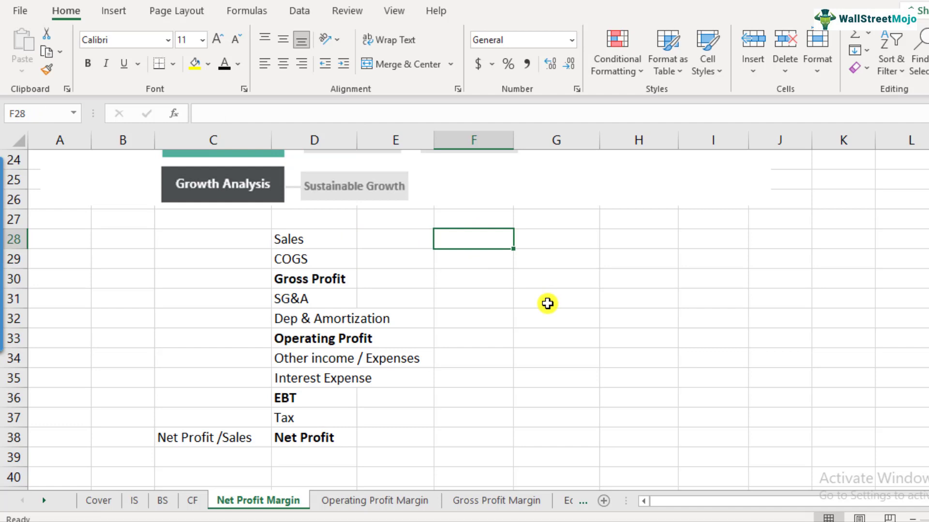
{"action": "type", "text": "1000"}
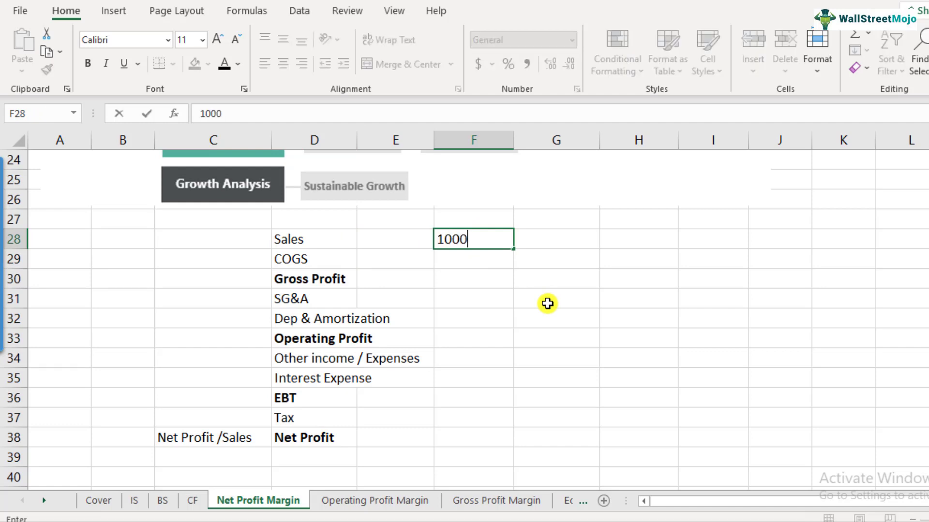
{"action": "key", "text": "Return"}
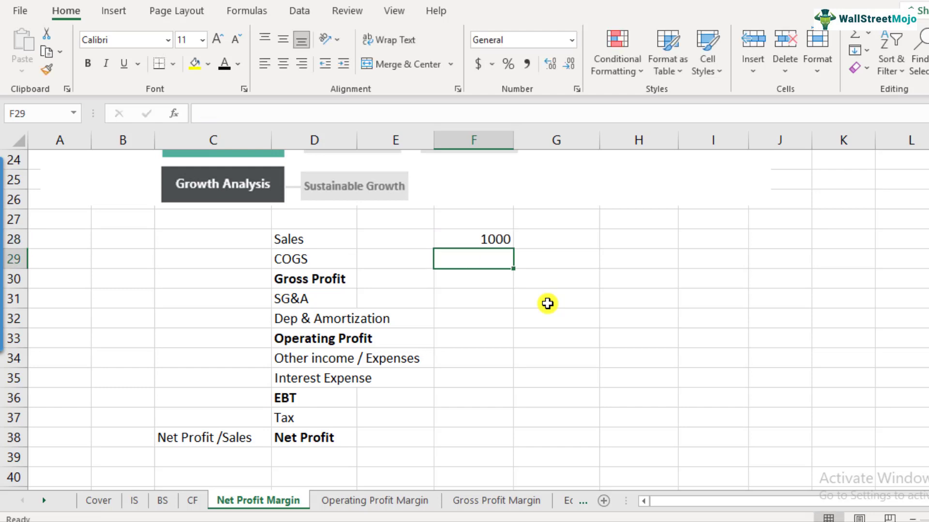
{"action": "type", "text": "400"}
{"action": "key", "text": "Return"}
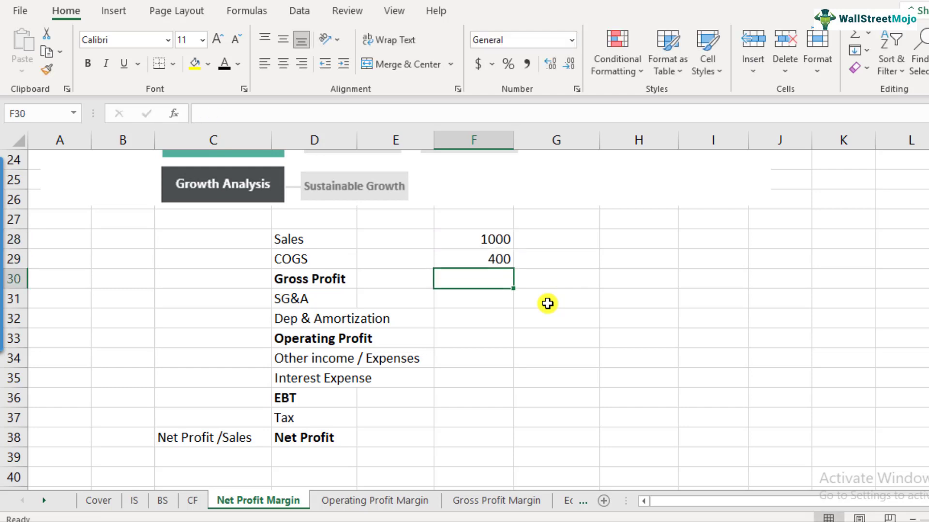
Step: Compute Gross Profit as Sales minus COGS (600), then enter SG&A 100 and D&A 50
{"action": "type", "text": "="}
{"action": "key", "text": "Up"}
{"action": "key", "text": "Up"}
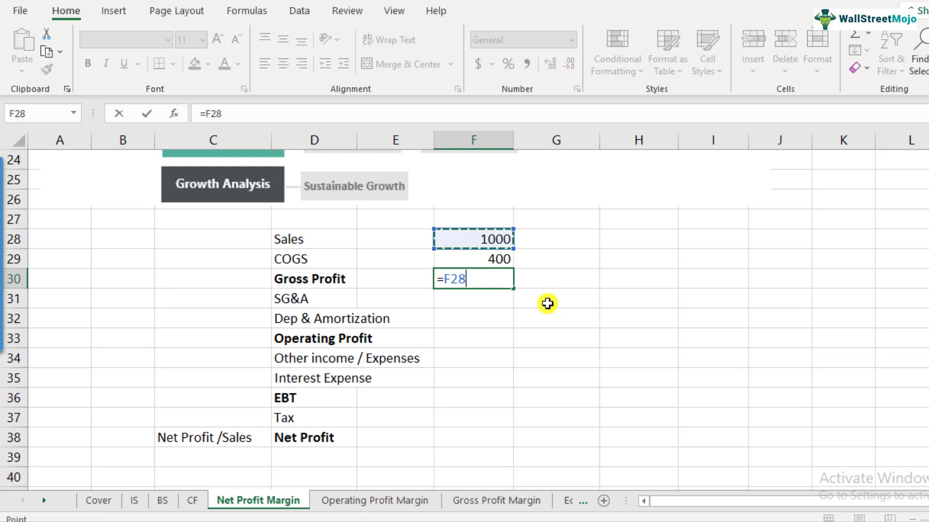
{"action": "type", "text": "-"}
{"action": "key", "text": "Up"}
{"action": "key", "text": "Return"}
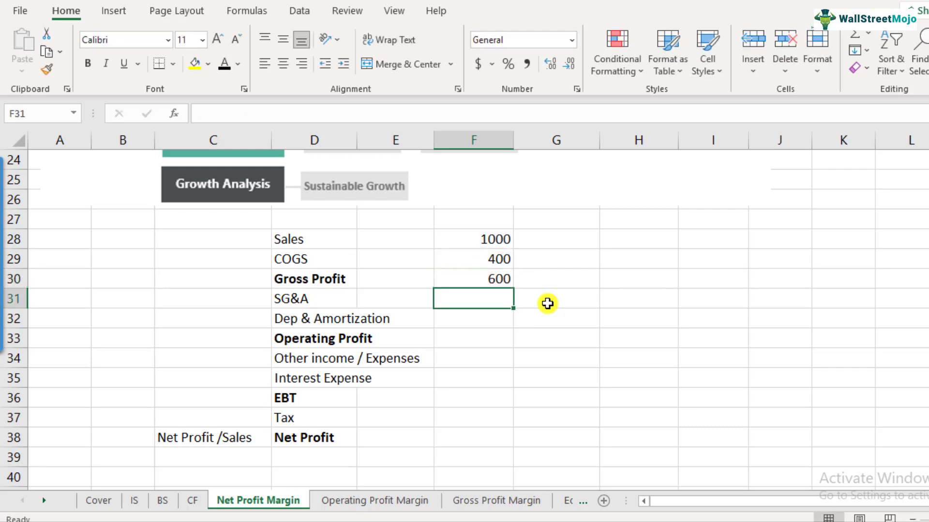
{"action": "key", "text": "Left"}
{"action": "key", "text": "Left"}
{"action": "key", "text": "Right"}
{"action": "key", "text": "Right"}
{"action": "type", "text": "100"}
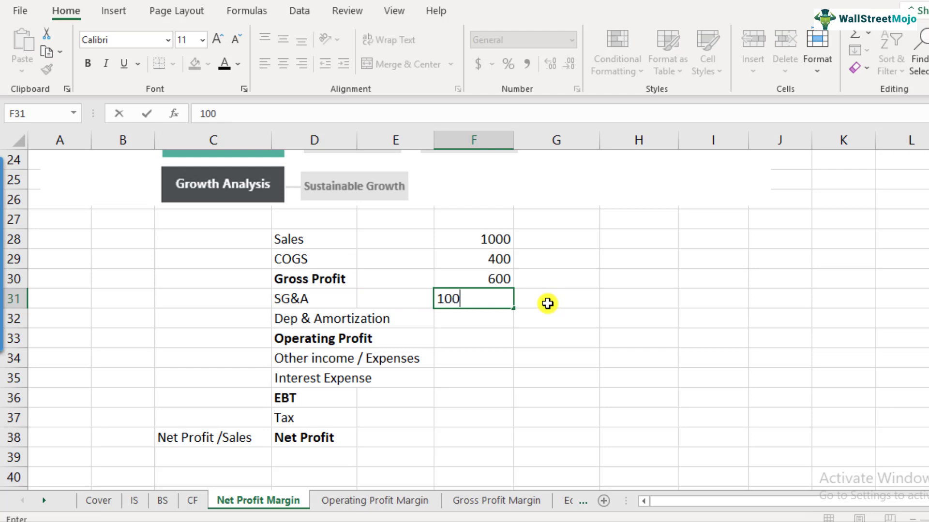
{"action": "key", "text": "Return"}
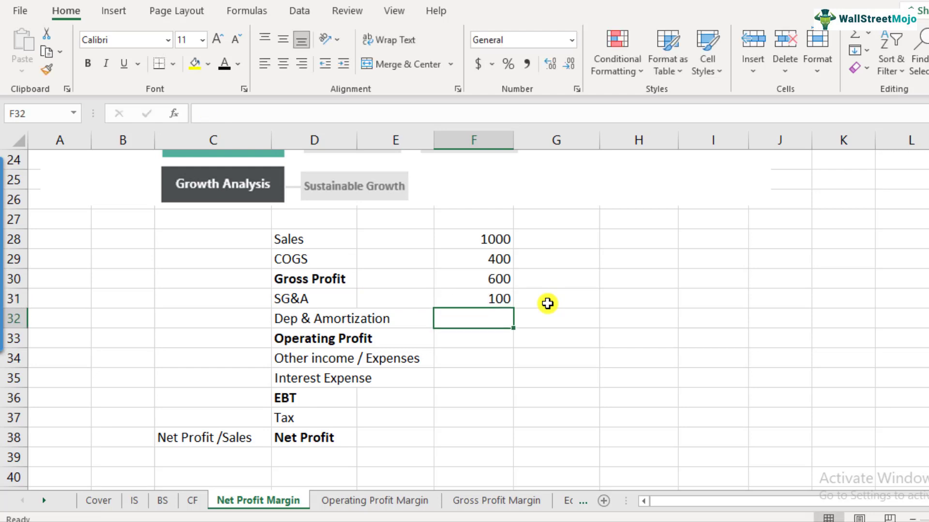
{"action": "type", "text": "50"}
{"action": "key", "text": "Return"}
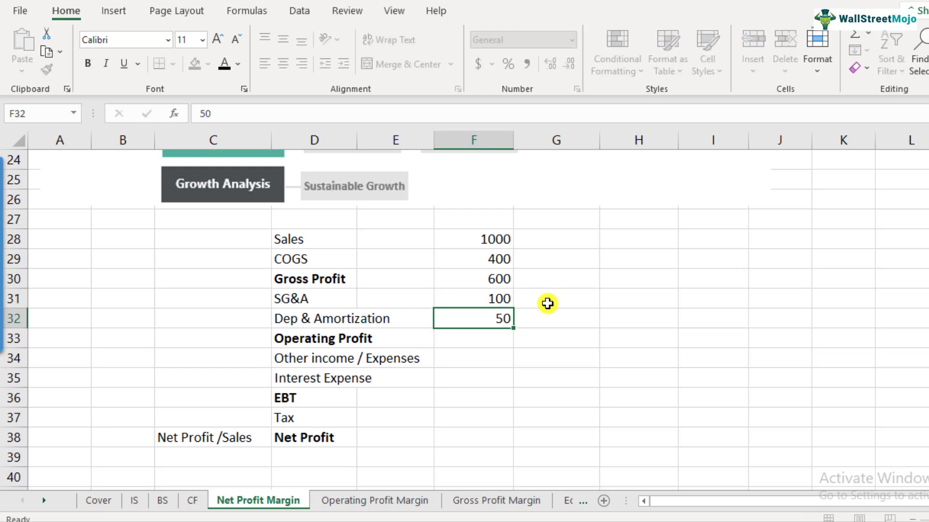
Step: Enter =F30-F31-F32 in F33 so Operating Profit shows 450
{"action": "type", "text": "="}
{"action": "key", "text": "Up"}
{"action": "key", "text": "Up"}
{"action": "key", "text": "Up"}
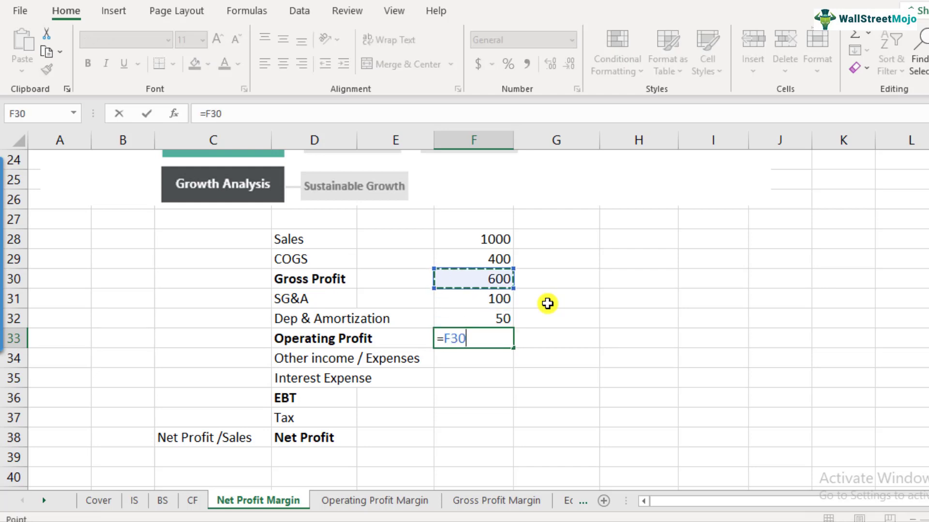
{"action": "type", "text": "-"}
{"action": "key", "text": "Up"}
{"action": "key", "text": "Up"}
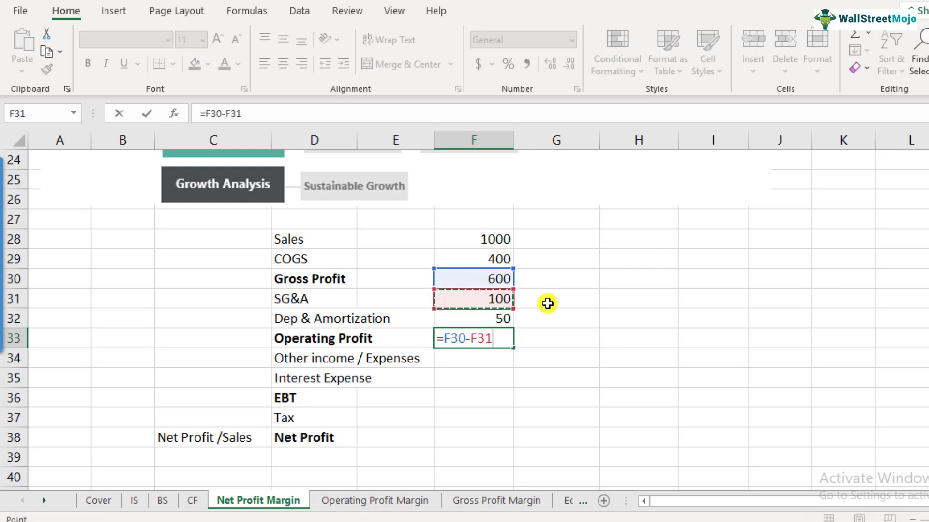
{"action": "type", "text": "-"}
{"action": "key", "text": "Up"}
{"action": "key", "text": "Return"}
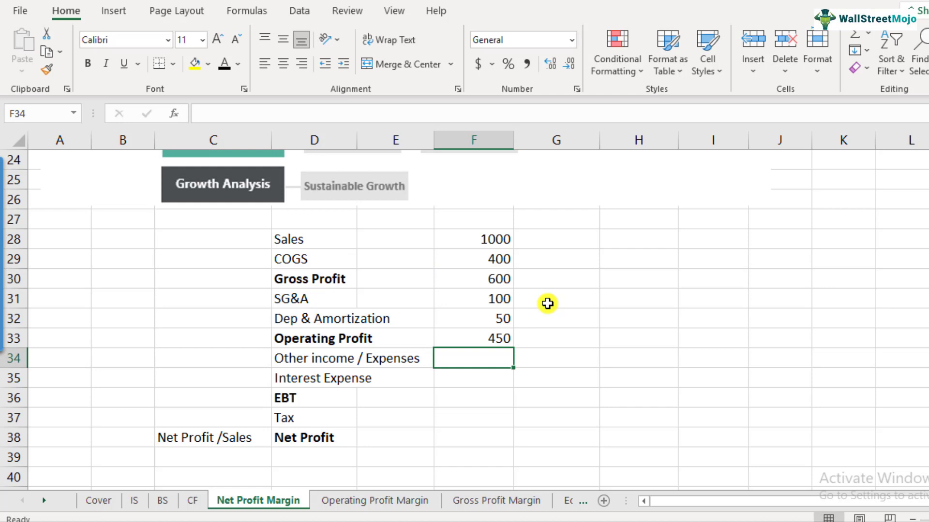
{"action": "key", "text": "Left"}
{"action": "key", "text": "Left"}
Step: Enter other income 100 in F34 and interest expense 200 in F35
{"action": "key", "text": "Right"}
{"action": "key", "text": "Right"}
{"action": "type", "text": "100"}
{"action": "key", "text": "Return"}
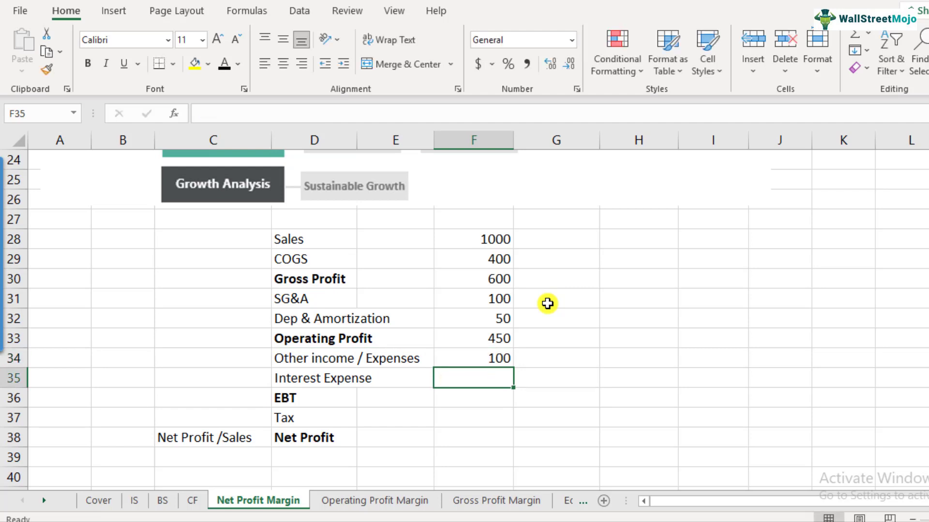
{"action": "type", "text": "200"}
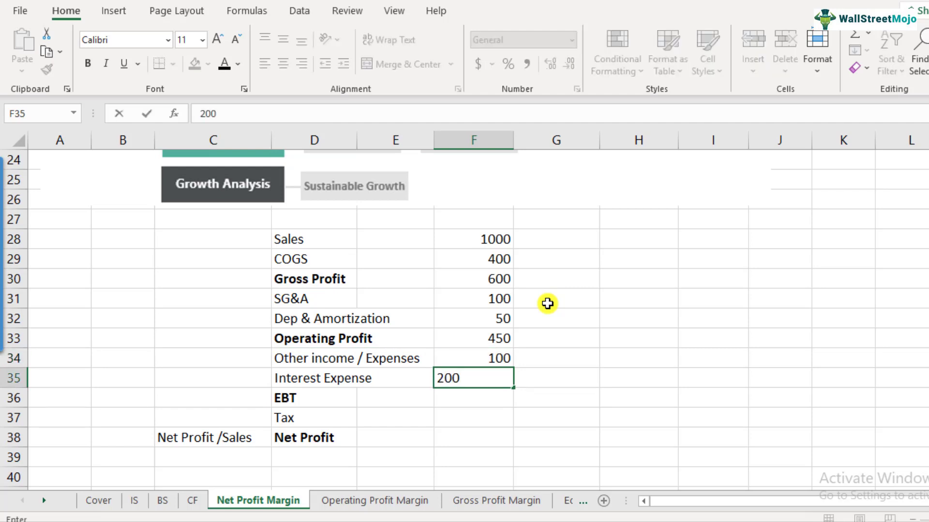
{"action": "key", "text": "Return"}
Step: Compute EBT in F36 as =F33-F34-F35, giving 150
{"action": "key", "text": "Left"}
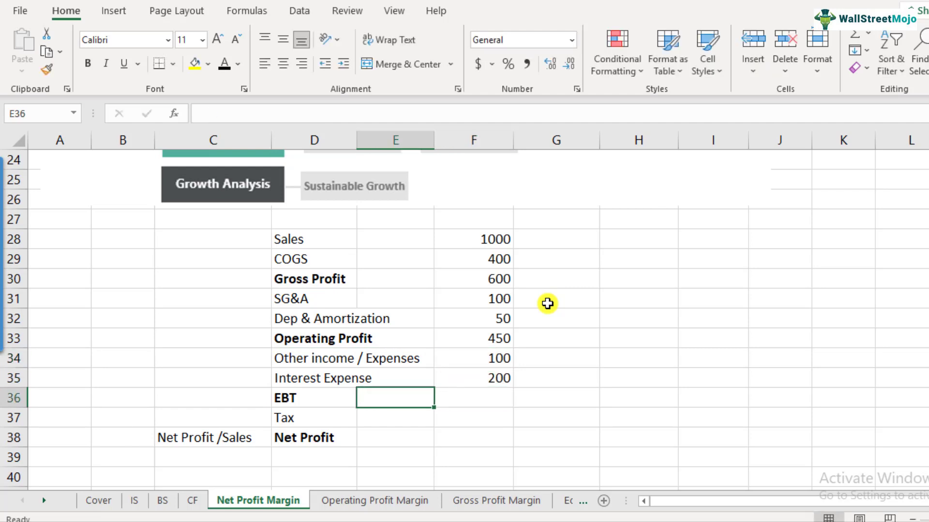
{"action": "key", "text": "Left"}
{"action": "key", "text": "Right"}
{"action": "key", "text": "Right"}
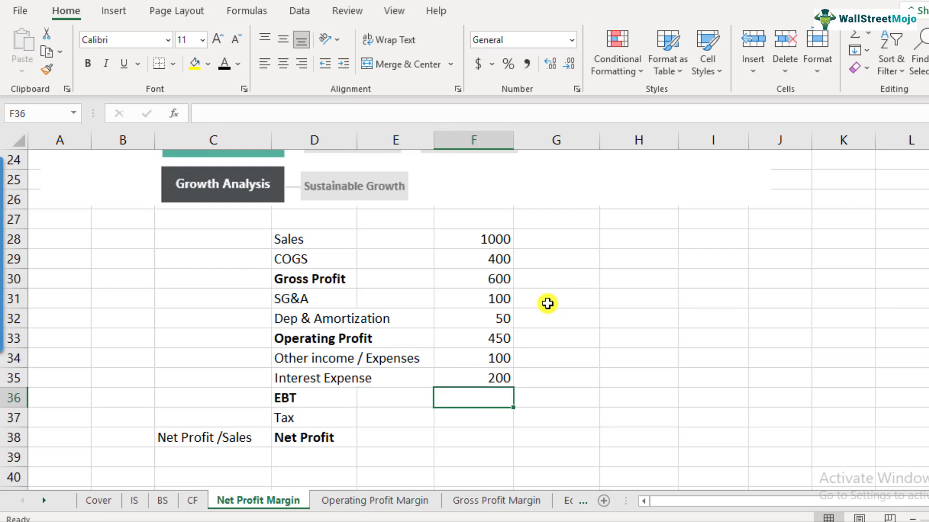
{"action": "type", "text": "="}
{"action": "key", "text": "Up"}
{"action": "key", "text": "Up"}
{"action": "key", "text": "Up"}
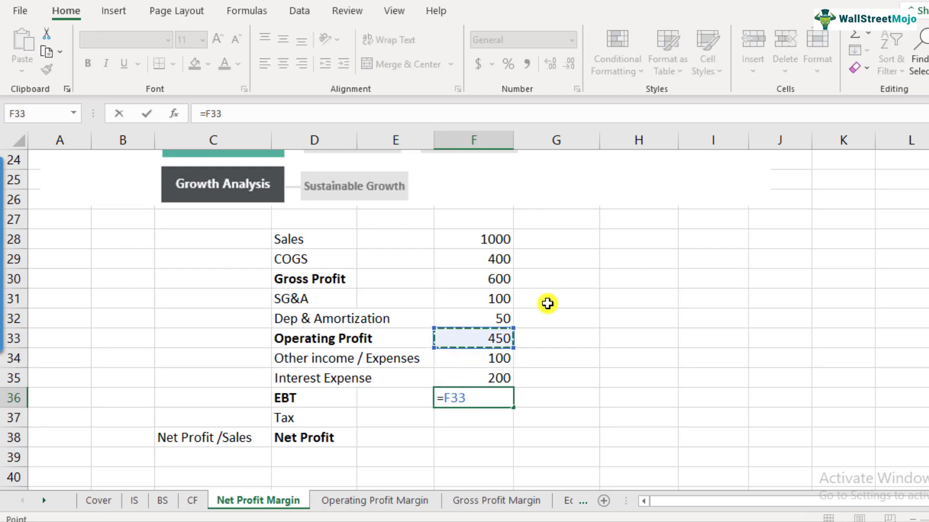
{"action": "type", "text": "-"}
{"action": "key", "text": "Up"}
{"action": "key", "text": "Up"}
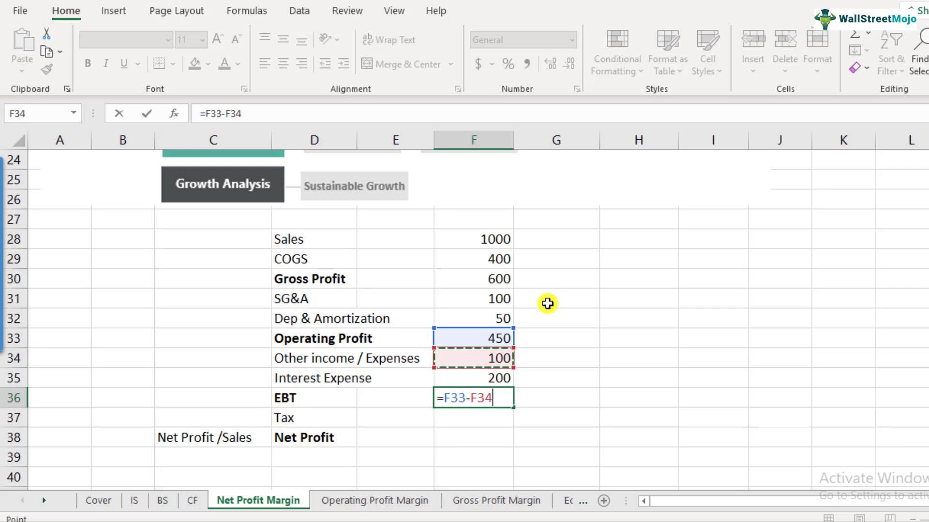
{"action": "type", "text": "-"}
{"action": "key", "text": "Up"}
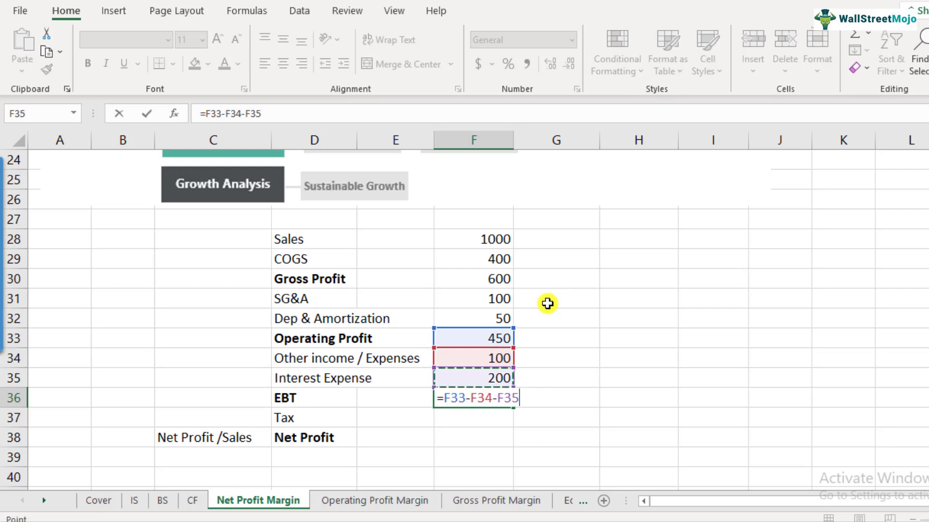
{"action": "key", "text": "Return"}
{"action": "key", "text": "Up"}
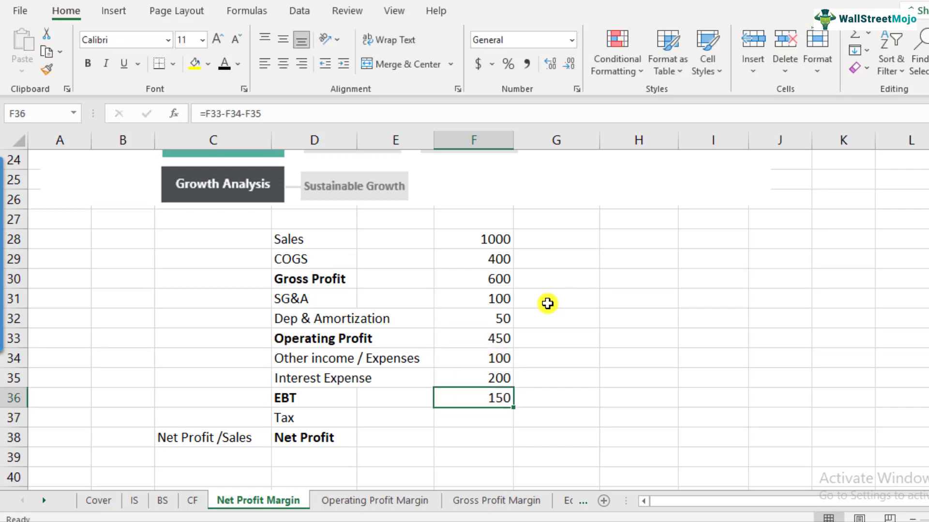
{"action": "key", "text": "Left"}
{"action": "key", "text": "Left"}
{"action": "key", "text": "Down"}
{"action": "key", "text": "F2"}
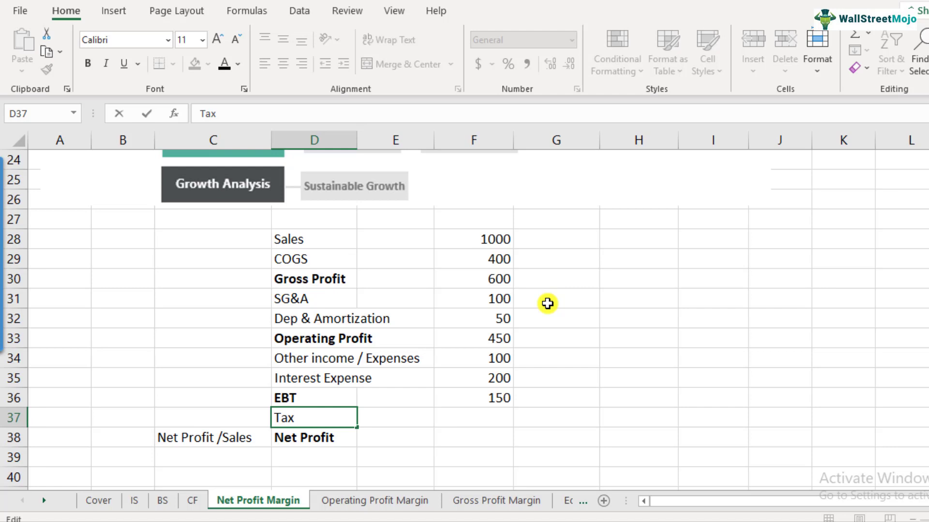
{"action": "type", "text": "(@40%)"}
{"action": "key", "text": "ctrl+Return"}
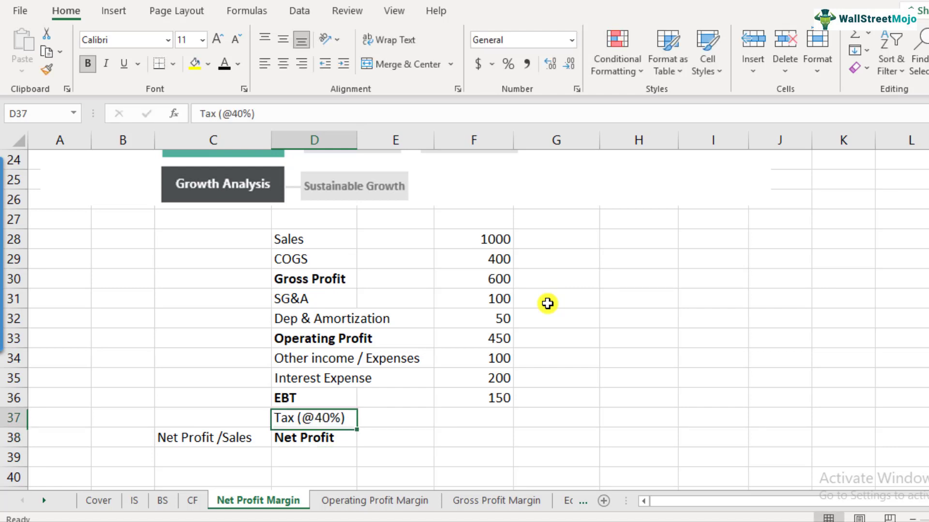
{"action": "key", "text": "Right"}
{"action": "key", "text": "Right"}
{"action": "type", "text": "="}
{"action": "key", "text": "Up"}
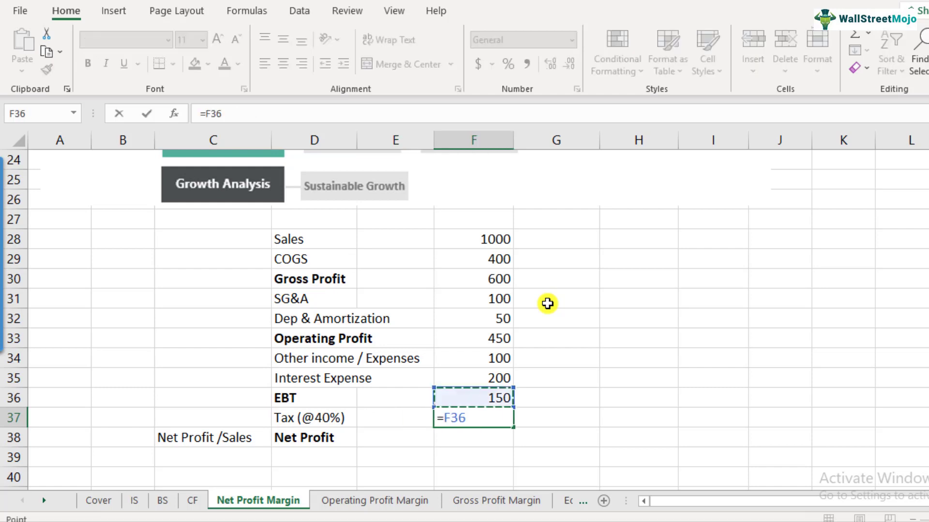
{"action": "type", "text": "*40%"}
{"action": "key", "text": "Return"}
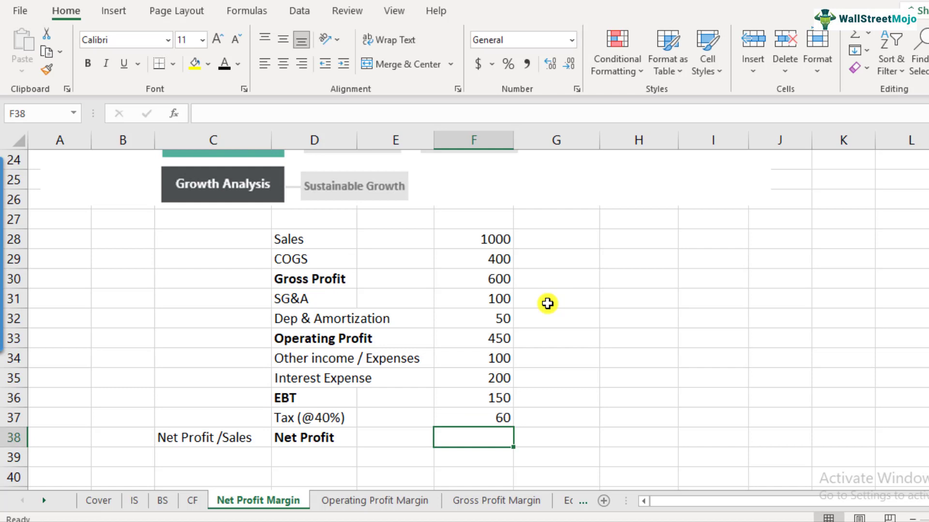
{"action": "key", "text": "Up"}
Step: Compute Net Profit in F38 as =F36-F37, giving 90
{"action": "key", "text": "Down"}
{"action": "type", "text": "="}
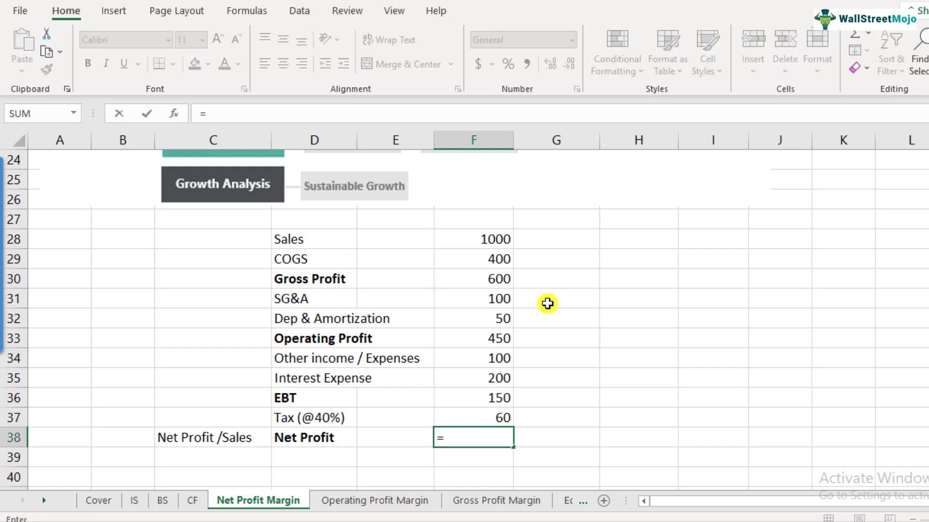
{"action": "key", "text": "Up"}
{"action": "key", "text": "Up"}
{"action": "type", "text": "-"}
{"action": "key", "text": "Up"}
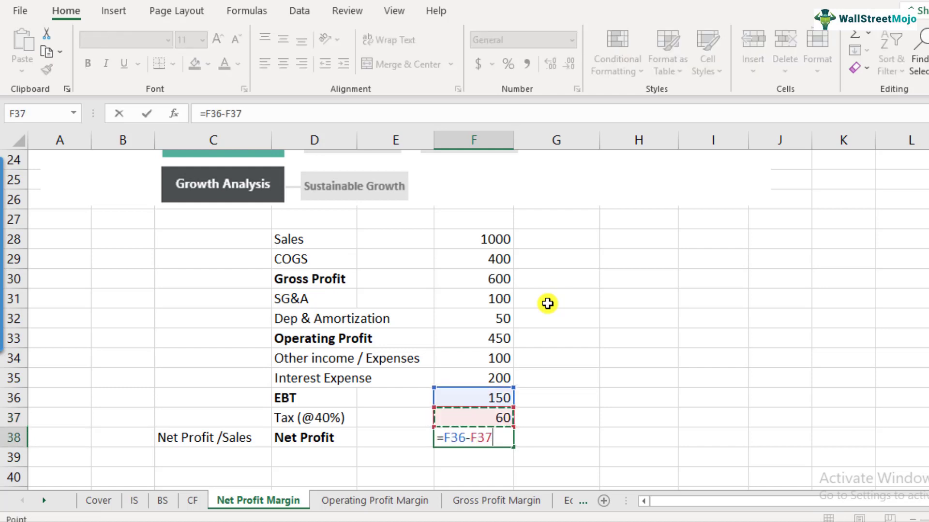
{"action": "key", "text": "Return"}
{"action": "key", "text": "Up"}
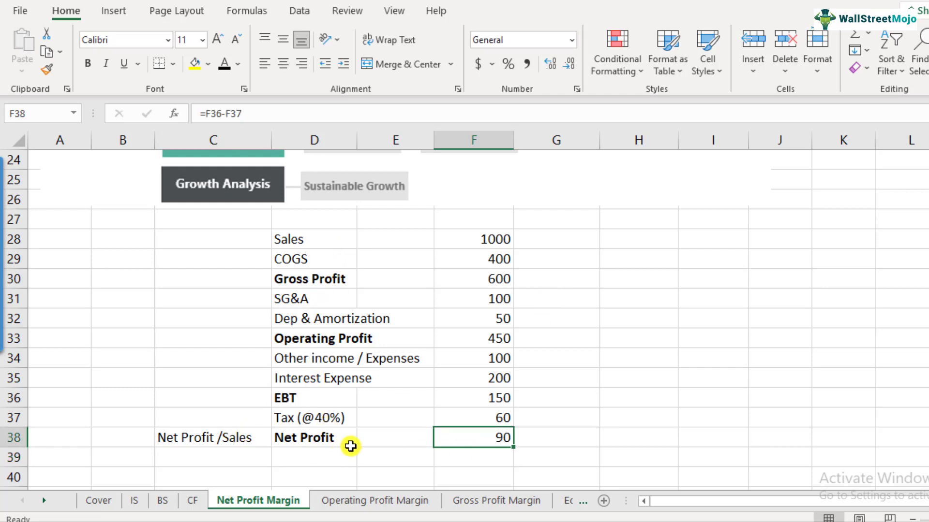
Step: Enter =F38/F28 in G38 and format it as a one-decimal percentage, showing 9.0%
{"action": "left_click", "coordinate": [226, 445]}
{"action": "key", "text": "ctrl+c"}
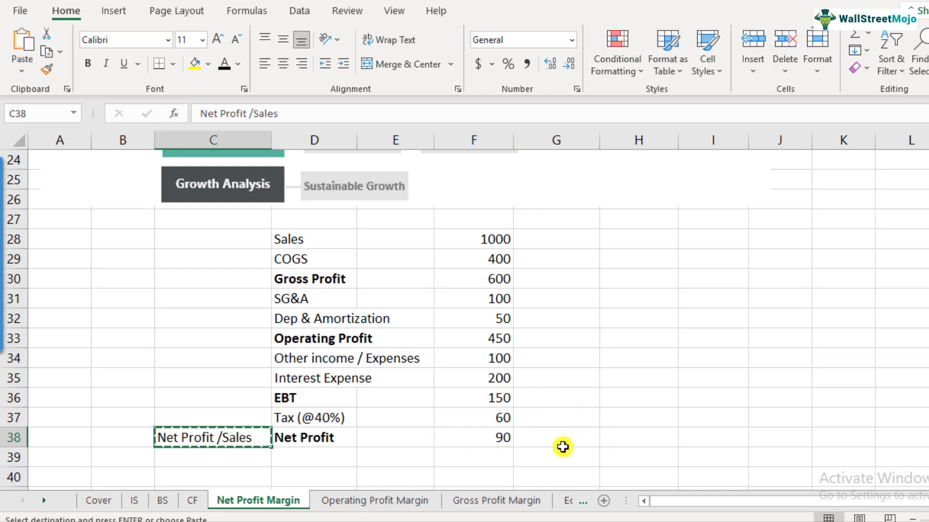
{"action": "left_click", "coordinate": [562, 441]}
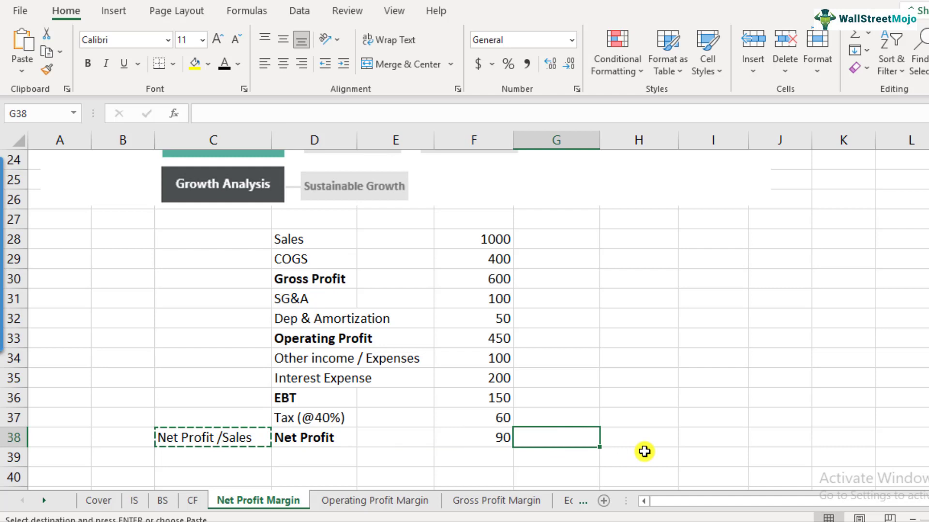
{"action": "type", "text": "="}
{"action": "key", "text": "Left"}
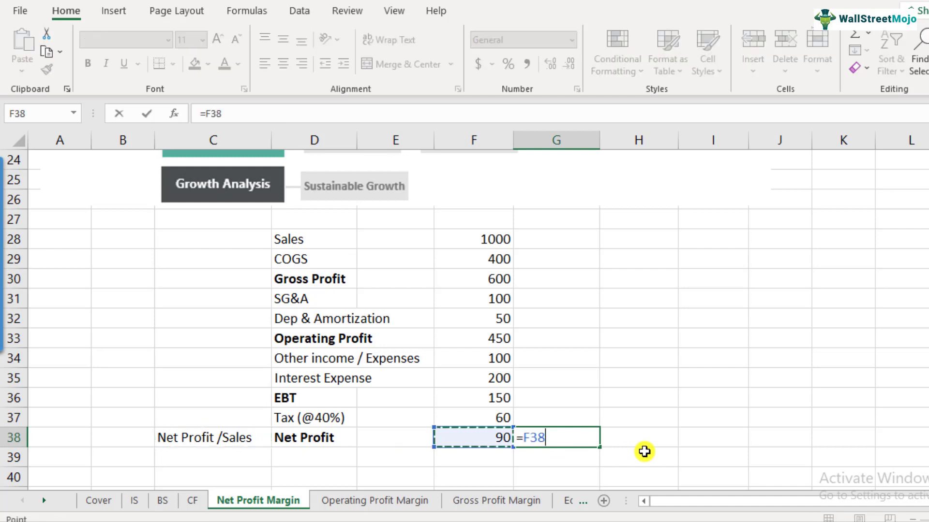
{"action": "type", "text": "/"}
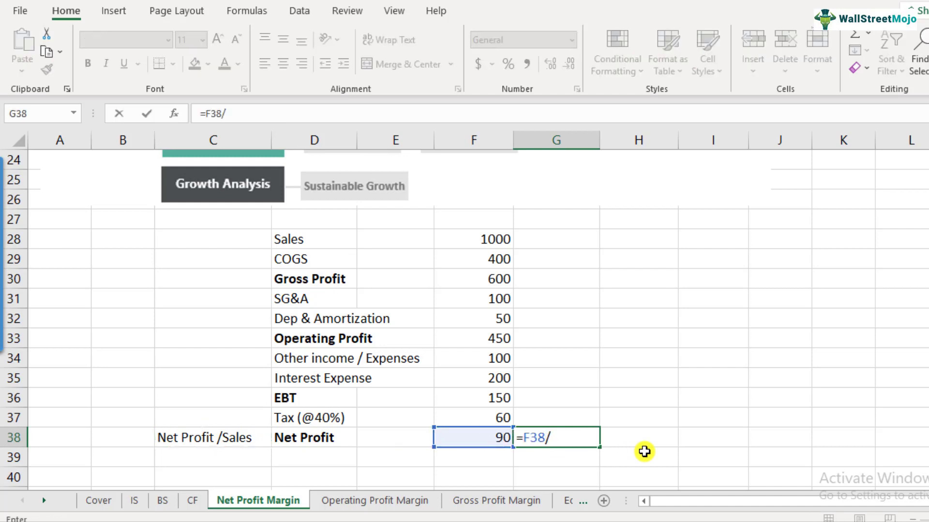
{"action": "left_click", "coordinate": [490, 241]}
{"action": "key", "text": "Return"}
{"action": "key", "text": "Up"}
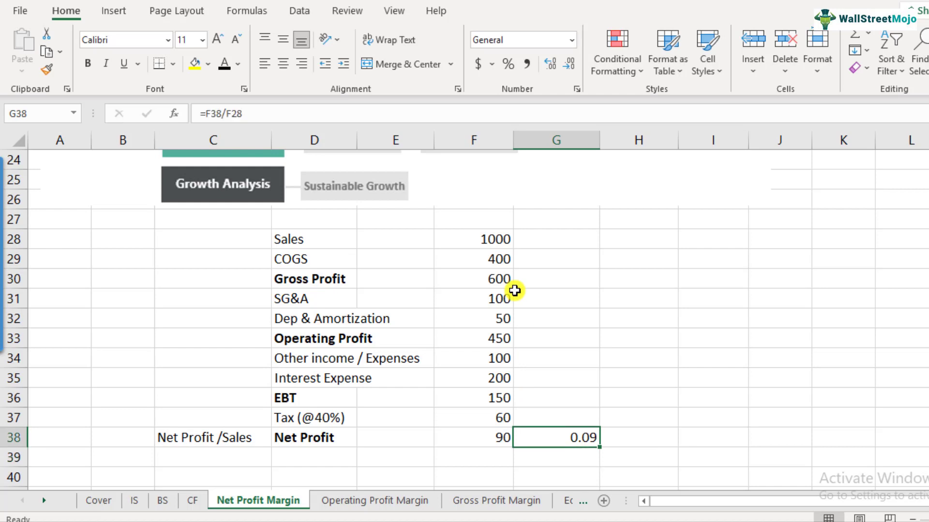
{"action": "left_click", "coordinate": [506, 68]}
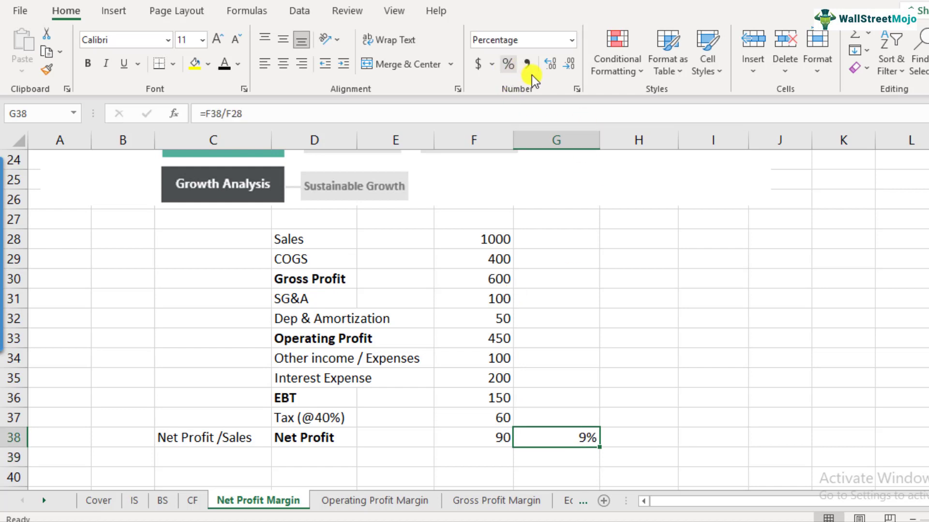
{"action": "left_click", "coordinate": [550, 65]}
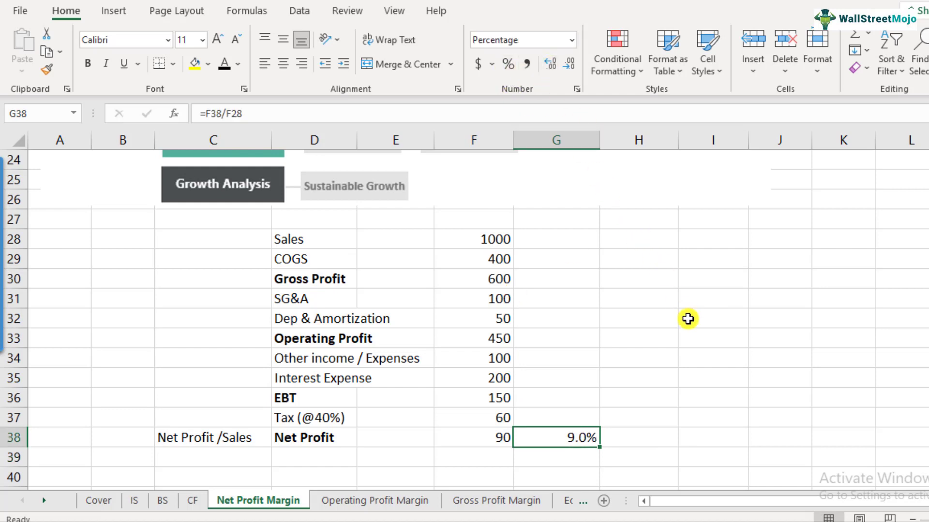
Step: Enter Hospitality and Retail in C41:C42 to start the industry list
{"action": "scroll", "coordinate": [255, 335], "scroll_direction": "down", "scroll_amount": 1}
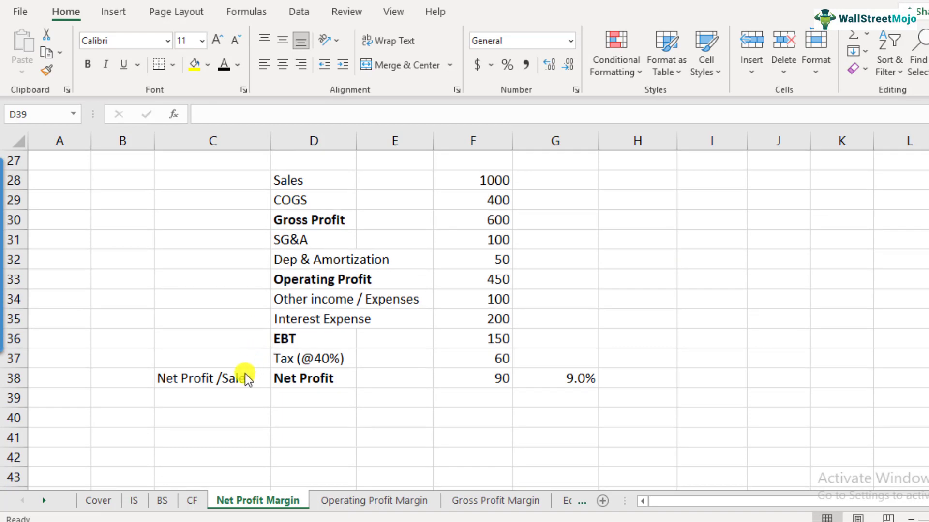
{"action": "scroll", "coordinate": [237, 395], "scroll_direction": "down", "scroll_amount": 1}
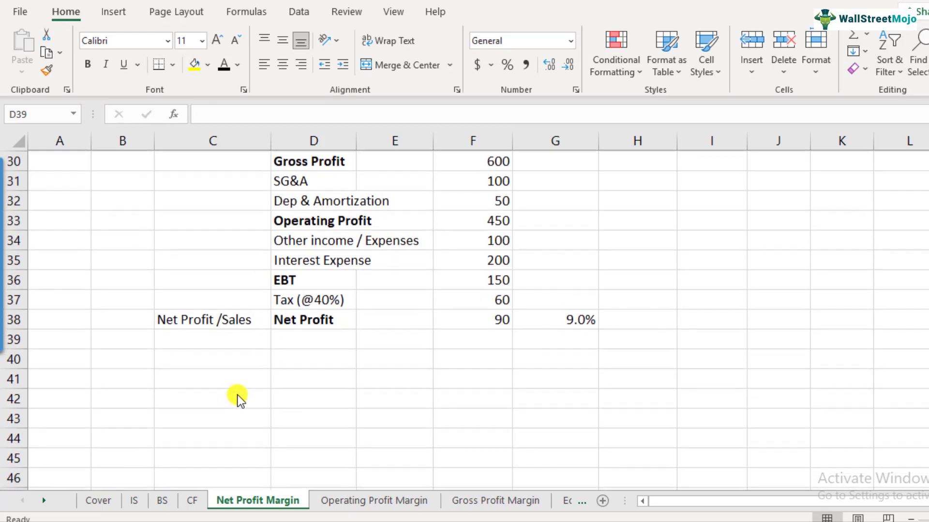
{"action": "left_click", "coordinate": [230, 382]}
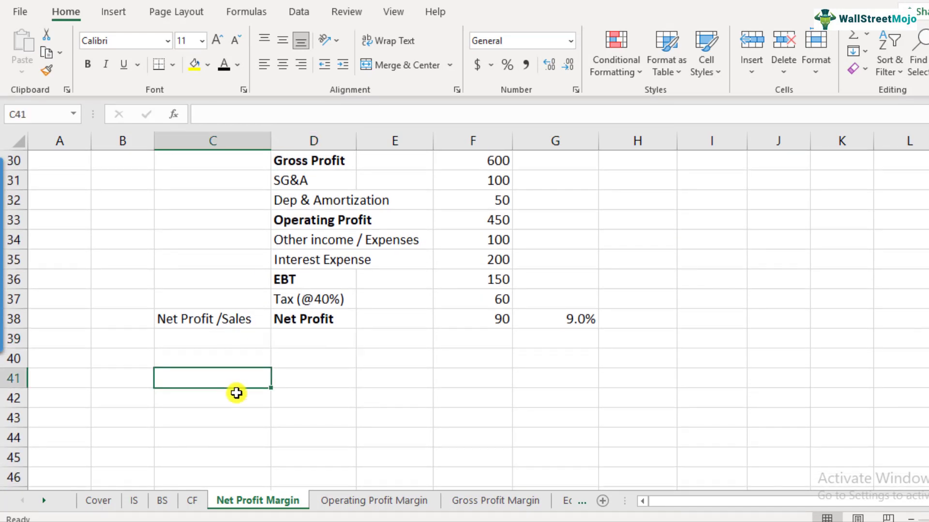
{"action": "type", "text": "Hospitali"}
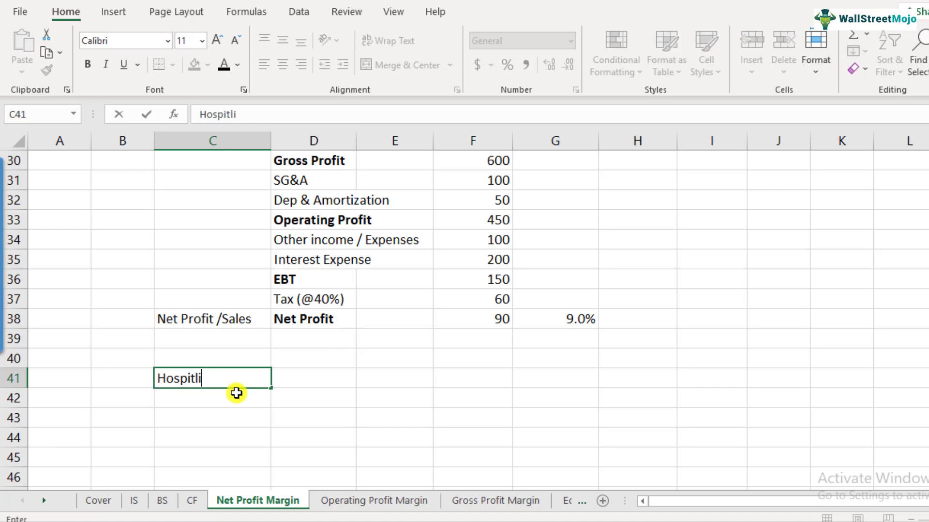
{"action": "type", "text": "ty"}
{"action": "key", "text": "Return"}
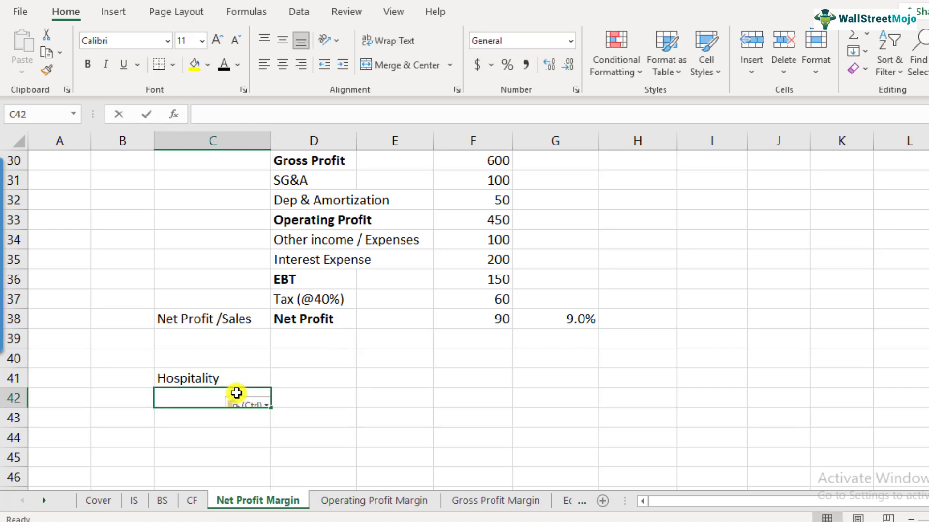
{"action": "type", "text": "Retai"}
{"action": "left_click", "coordinate": [236, 393]}
{"action": "type", "text": "Retail"}
{"action": "key", "text": "Return"}
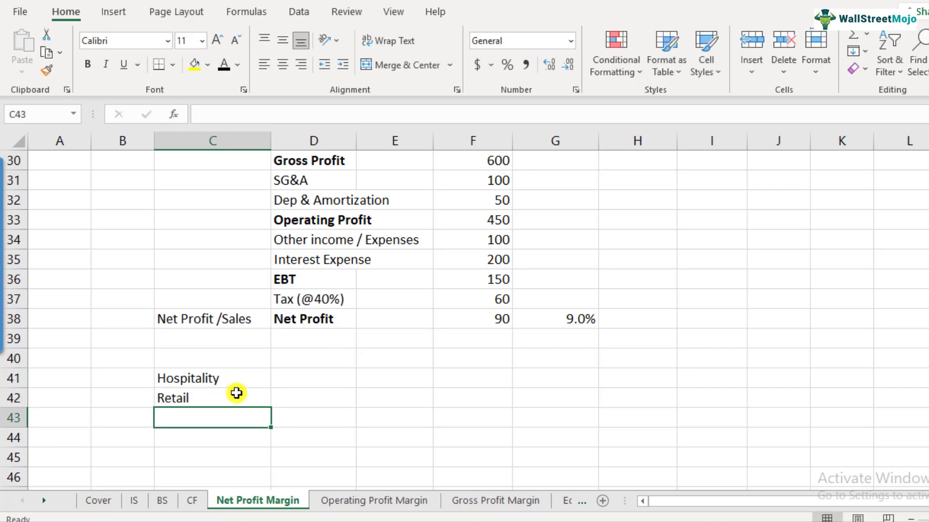
Step: Add Auto Services and Retaurants in C43:C44, fixing a typo in the last entry
{"action": "type", "text": "Auto Services"}
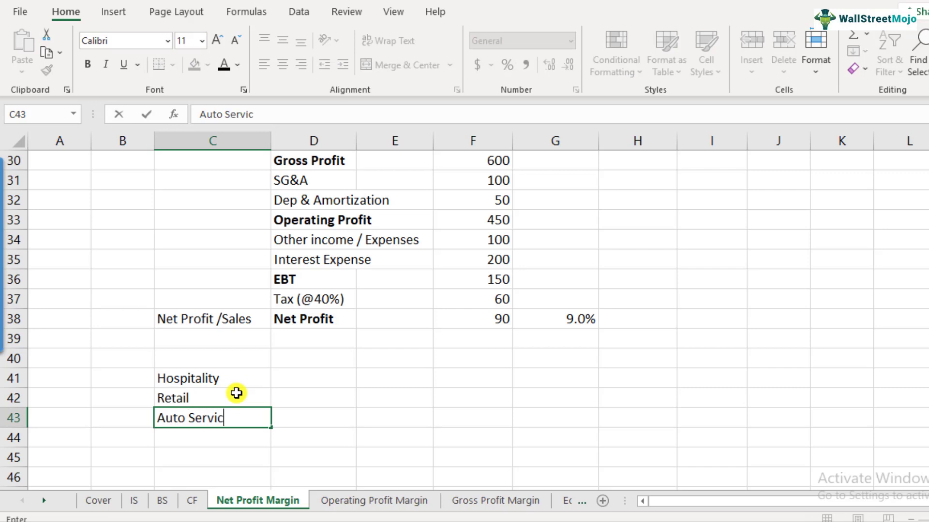
{"action": "key", "text": "Return"}
{"action": "type", "text": "Retauar"}
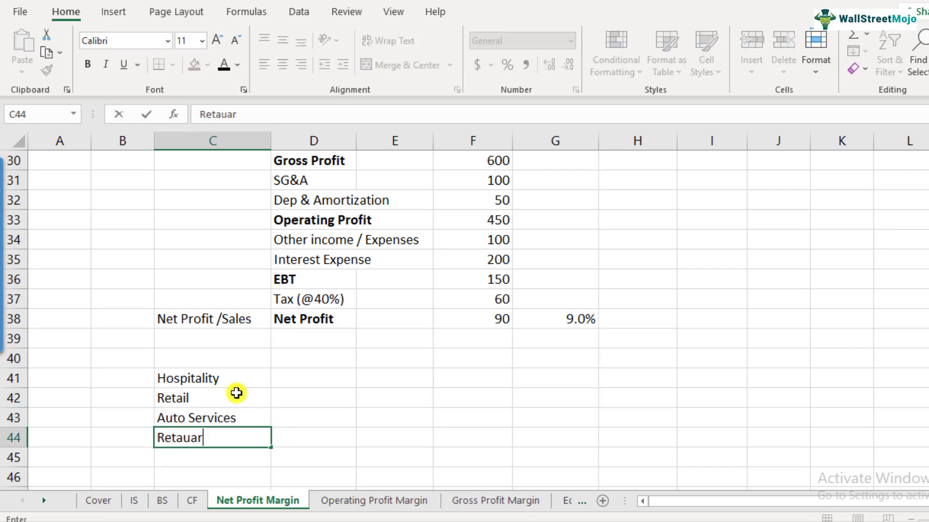
{"action": "type", "text": "a"}
{"action": "key", "text": "BackSpace"}
{"action": "key", "text": "BackSpace"}
{"action": "key", "text": "BackSpace"}
{"action": "type", "text": "rants"}
{"action": "key", "text": "Return"}
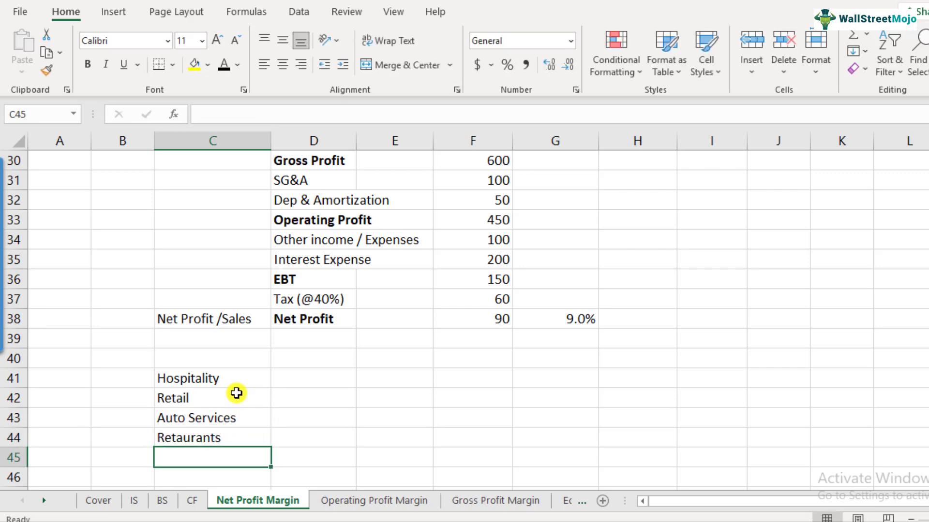
{"action": "key", "text": "Up"}
{"action": "key", "text": "Up"}
{"action": "key", "text": "Up"}
{"action": "key", "text": "Up"}
{"action": "key", "text": "Up"}
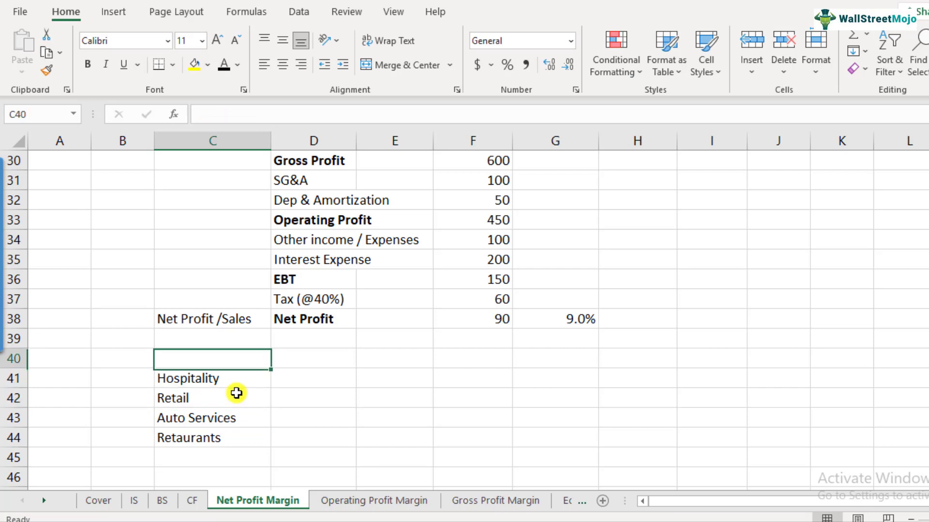
Step: Put a Gross Margin header in D40 with 75, 20, 20 and 70 in D41:D44
{"action": "key", "text": "Right"}
{"action": "type", "text": "Gross M"}
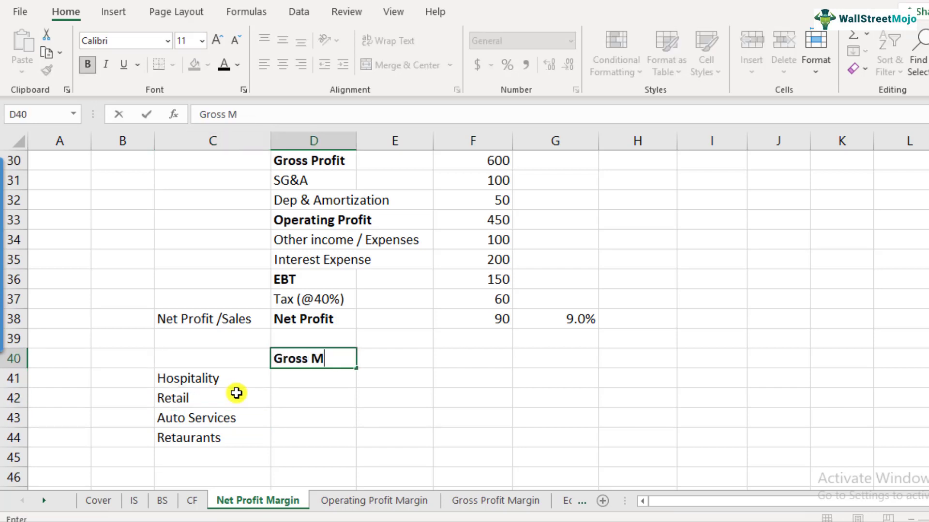
{"action": "type", "text": "argin"}
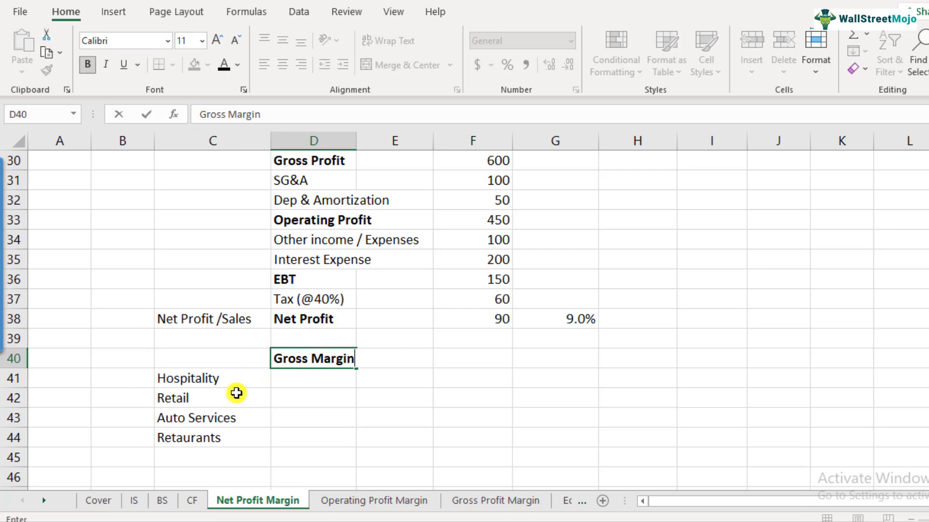
{"action": "key", "text": "Return"}
{"action": "type", "text": "75"}
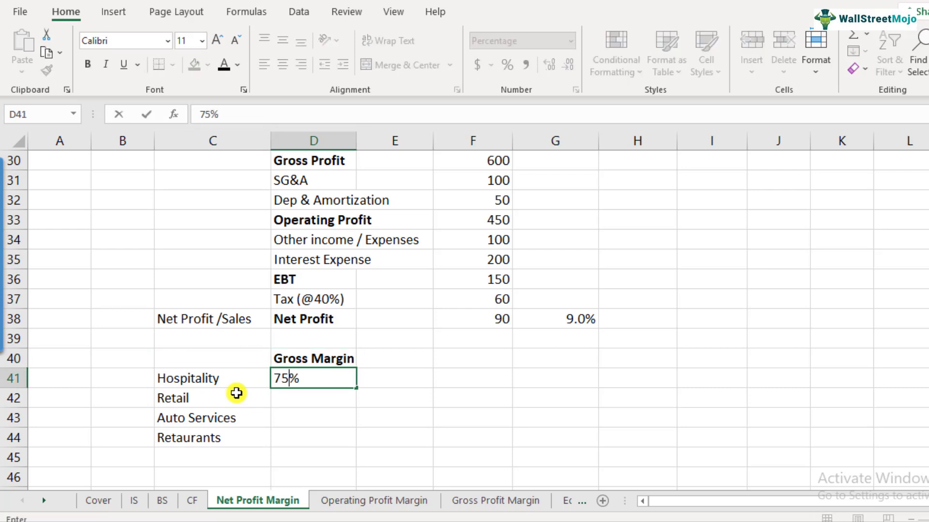
{"action": "key", "text": "Return"}
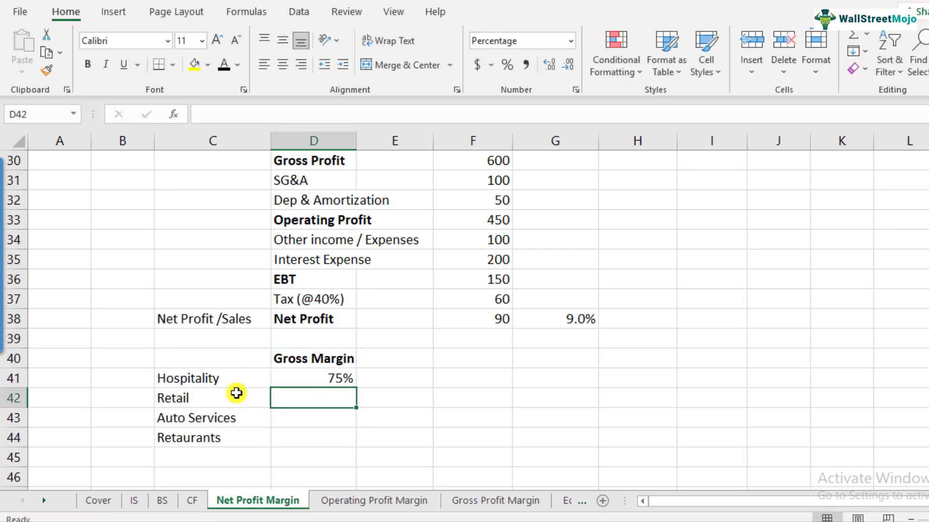
{"action": "type", "text": "20"}
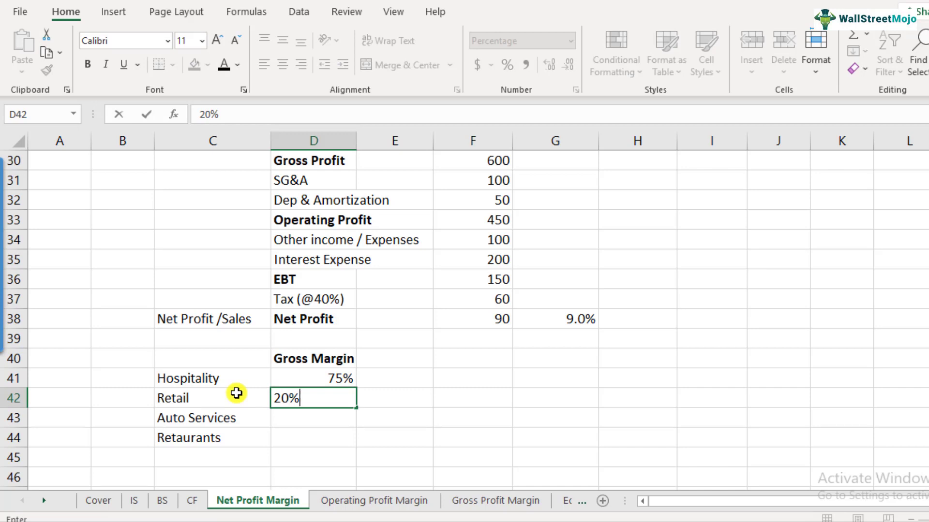
{"action": "key", "text": "Return"}
{"action": "type", "text": "20"}
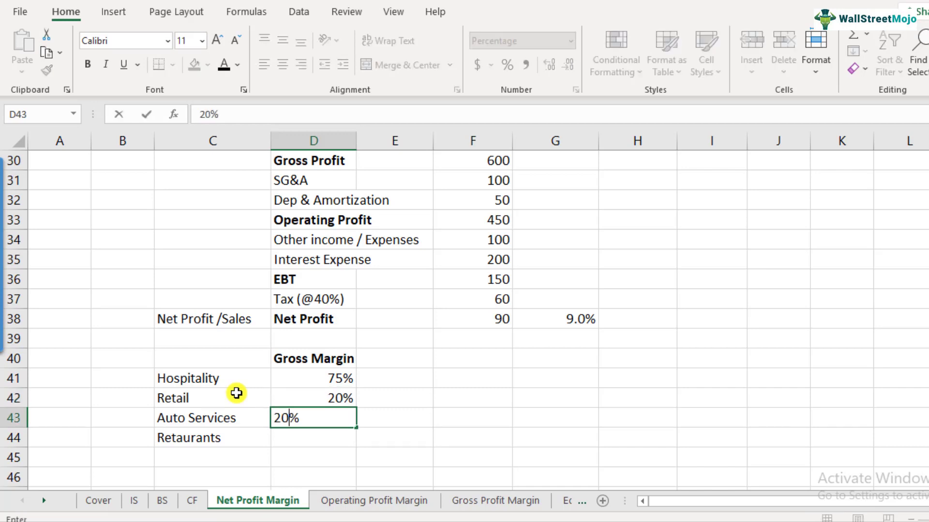
{"action": "key", "text": "Return"}
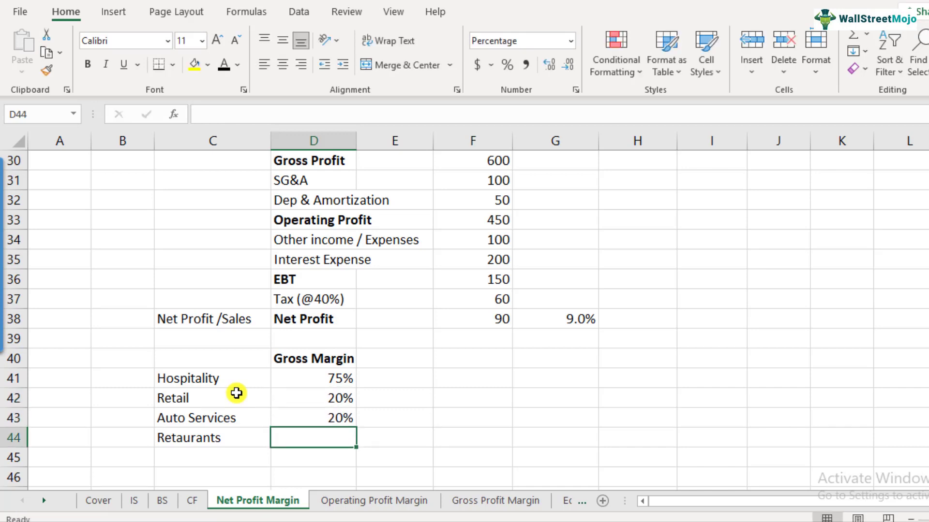
{"action": "type", "text": "70"}
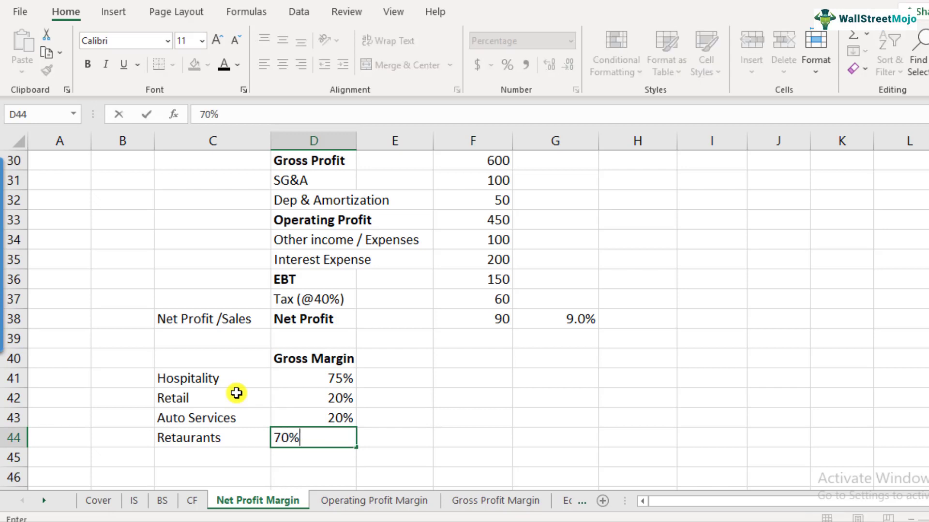
{"action": "key", "text": "Return"}
{"action": "key", "text": "Up"}
{"action": "key", "text": "Up"}
{"action": "key", "text": "Up"}
{"action": "key", "text": "Up"}
{"action": "key", "text": "Up"}
{"action": "key", "text": "Right"}
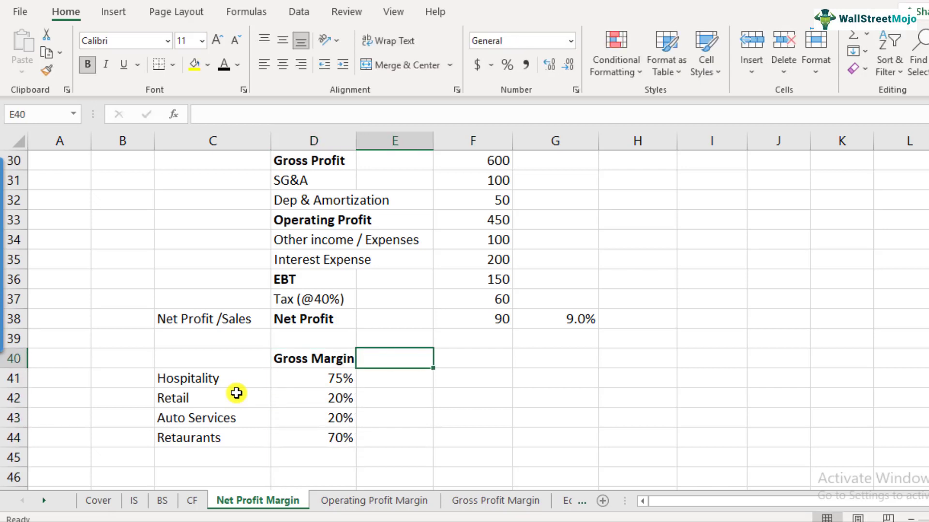
Step: Type the Net Profit Margin header in E40
{"action": "key", "text": "Right"}
{"action": "key", "text": "Left"}
{"action": "type", "text": "N"}
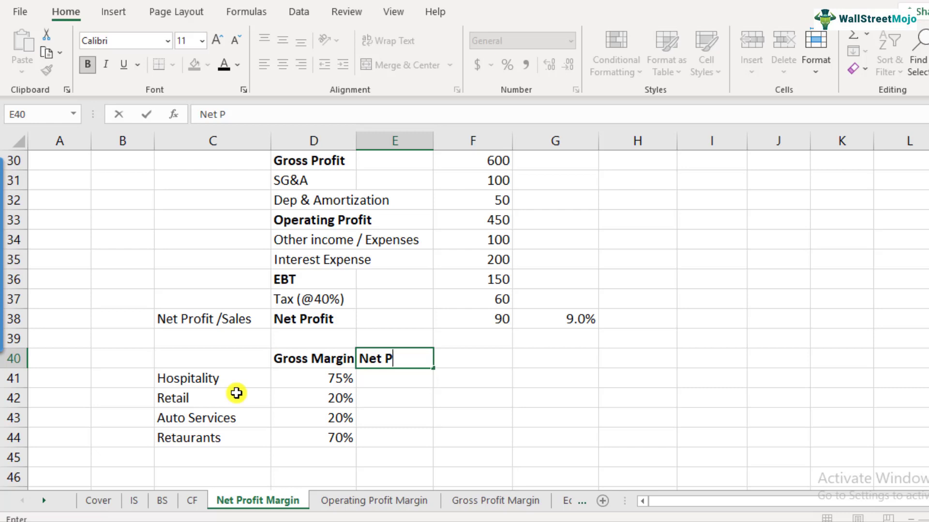
{"action": "type", "text": "rofit Margin"}
{"action": "key", "text": "Return"}
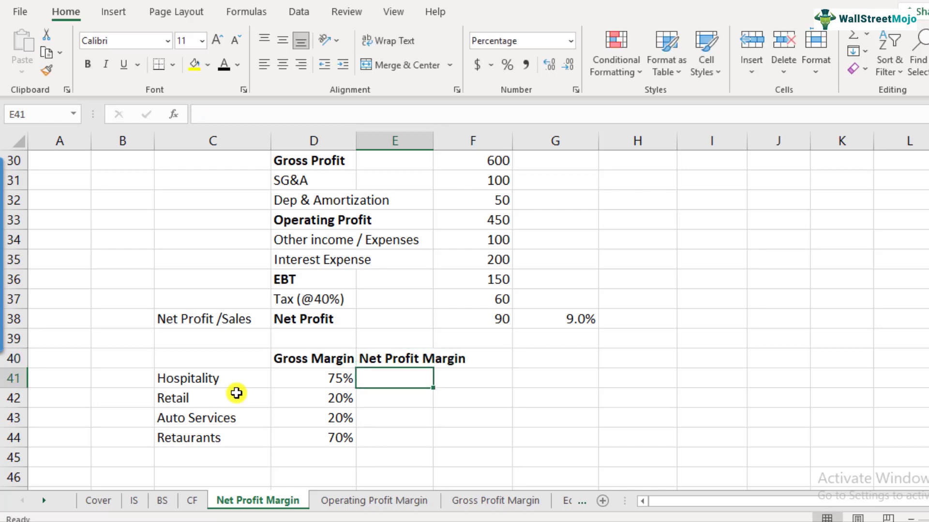
Step: Toggle bold on and off for Hospitality's 75% gross margin in D41
{"action": "key", "text": "Left"}
{"action": "key", "text": "Left"}
{"action": "key", "text": "Right"}
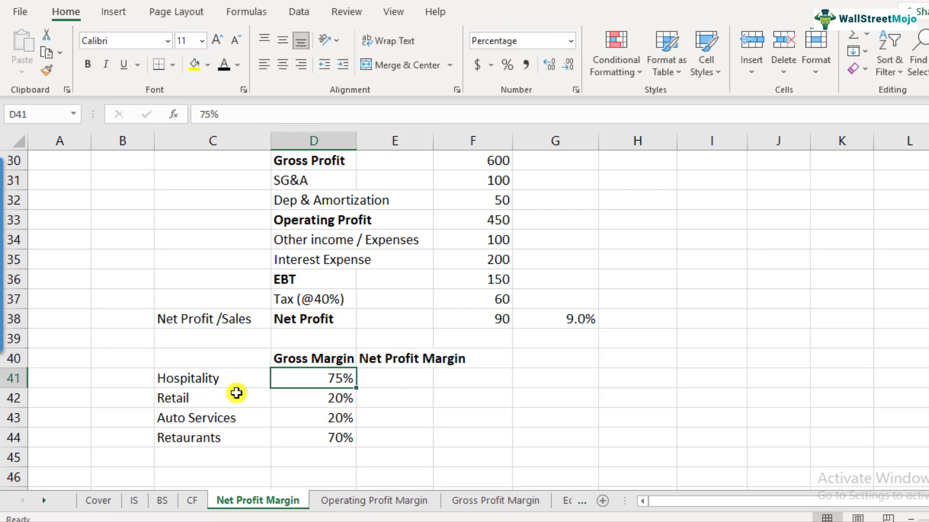
{"action": "key", "text": "ctrl+b"}
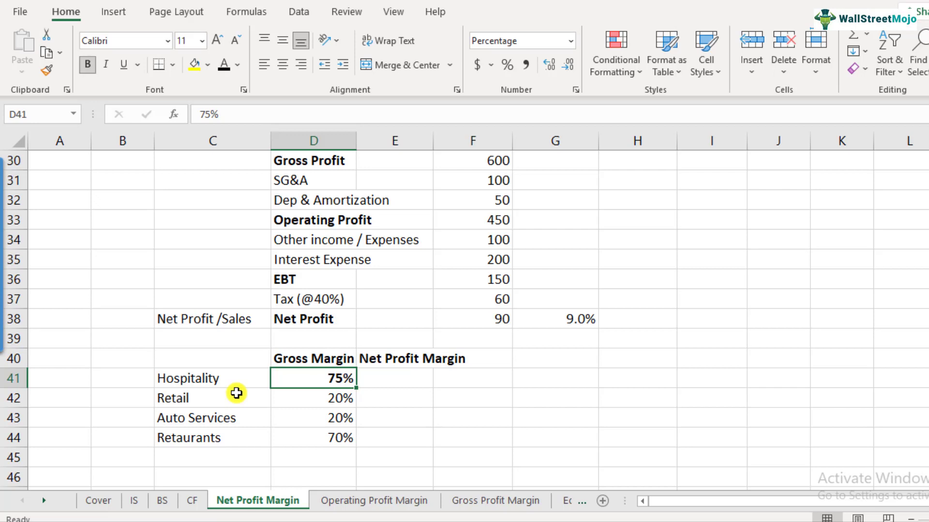
{"action": "key", "text": "ctrl+b"}
Step: Enter 8% net profit margin for Hospitality in E41, toggling bold on and off
{"action": "key", "text": "Right"}
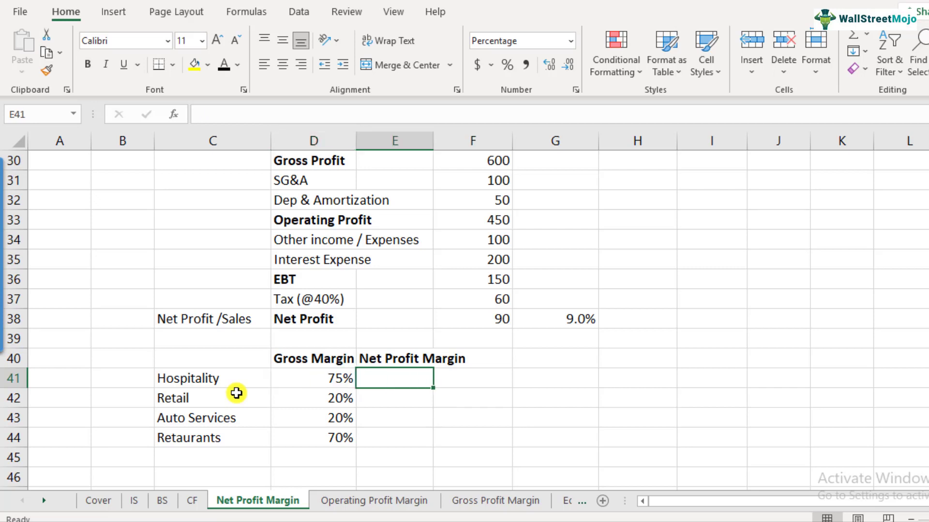
{"action": "type", "text": "8%"}
{"action": "key", "text": "Return"}
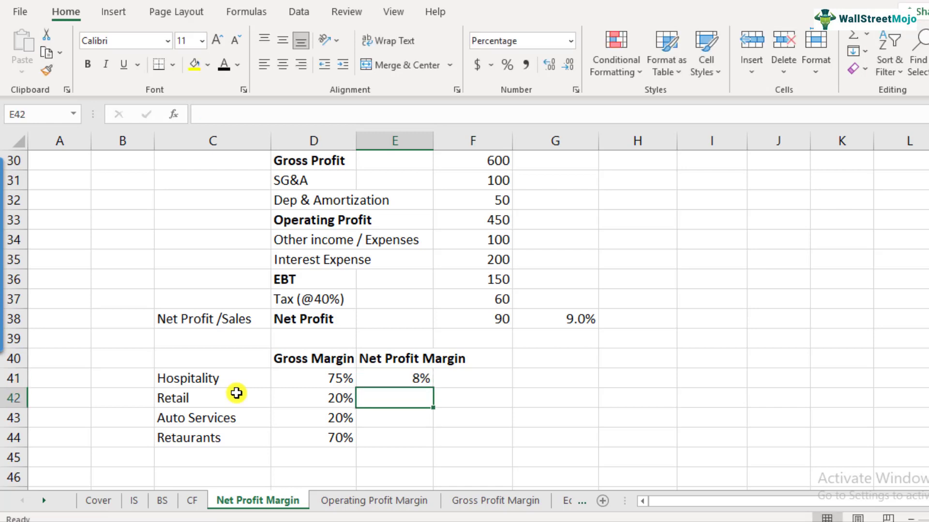
{"action": "key", "text": "Up"}
{"action": "key", "text": "ctrl+b"}
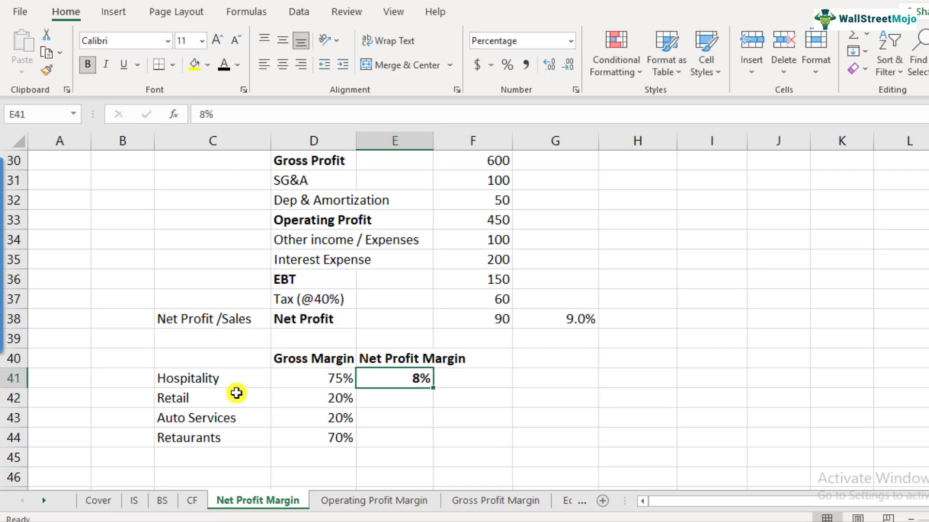
{"action": "key", "text": "ctrl+b"}
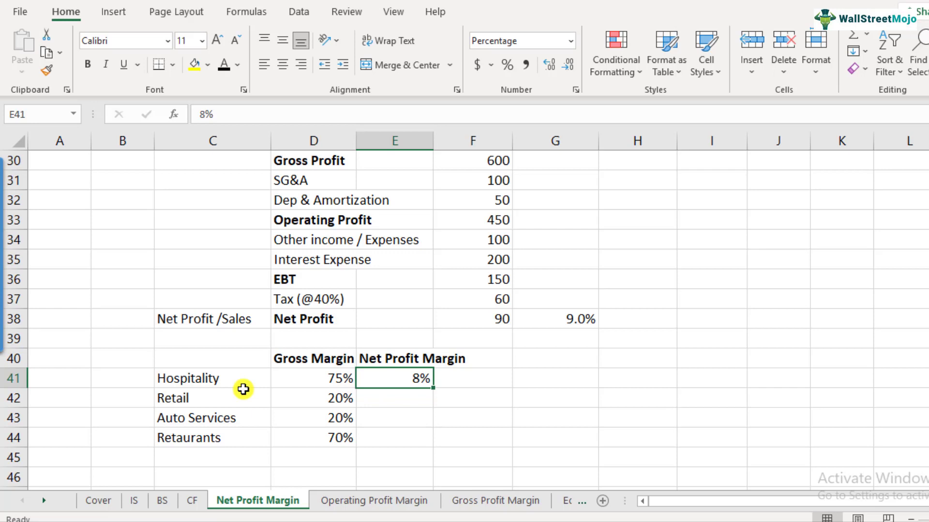
Step: Enter a 5% net profit margin for Retail in E42
{"action": "left_click", "coordinate": [215, 398]}
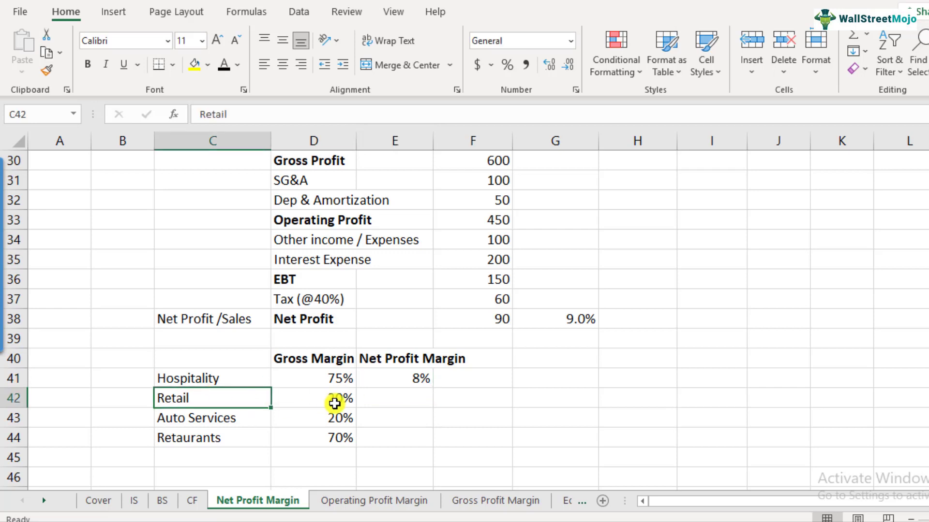
{"action": "left_click", "coordinate": [338, 399]}
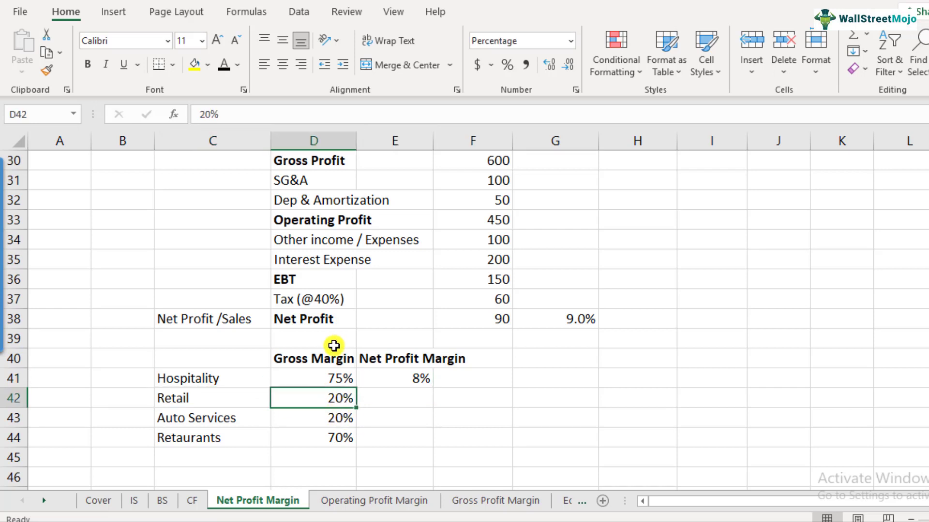
{"action": "left_click", "coordinate": [413, 401]}
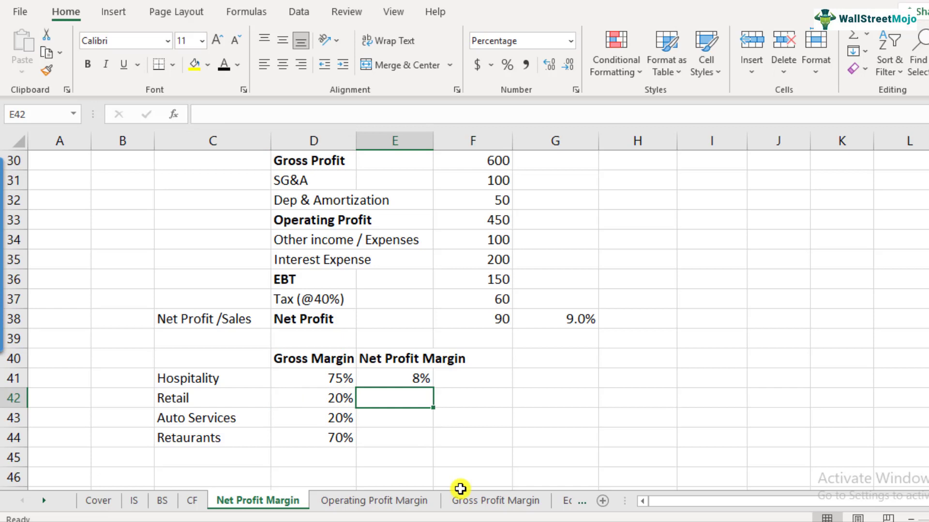
{"action": "type", "text": "5%"}
{"action": "key", "text": "Return"}
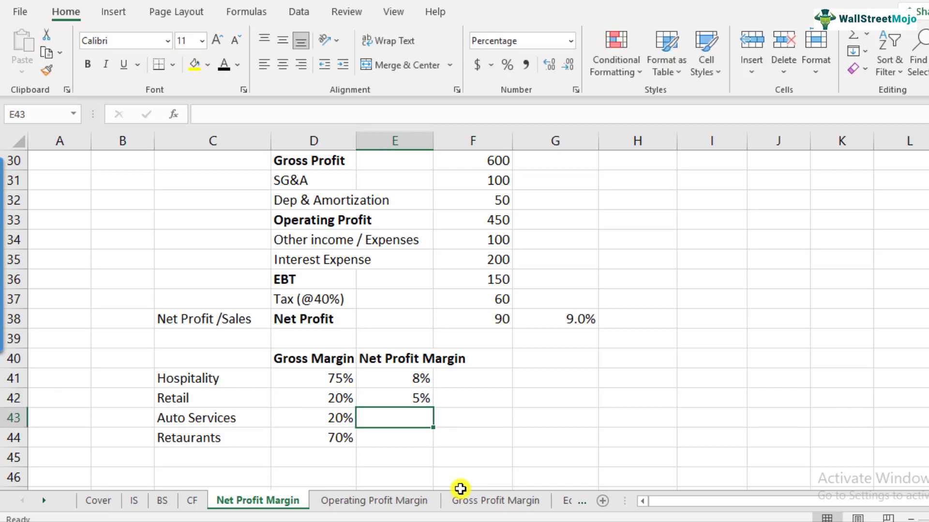
{"action": "key", "text": "Up"}
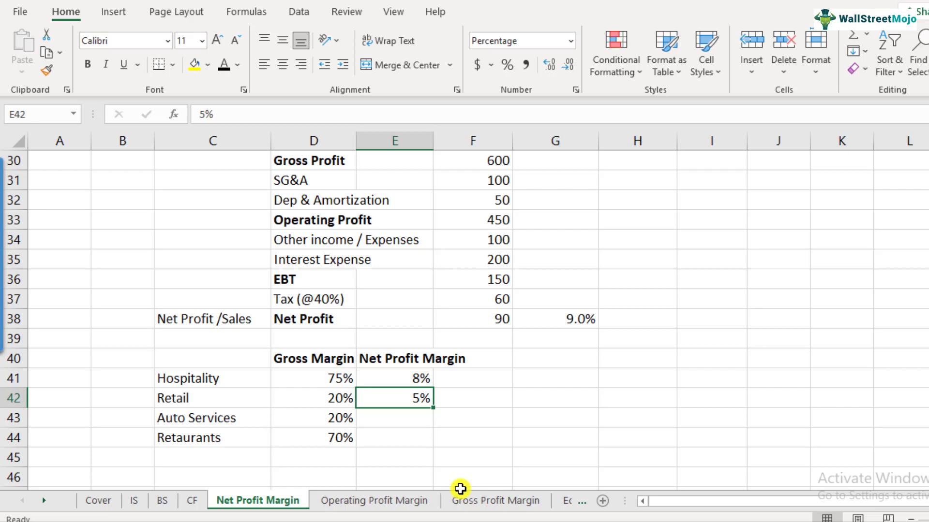
Step: Enter a 12% net profit margin for Auto Services in E43
{"action": "key", "text": "Down"}
{"action": "key", "text": "Left"}
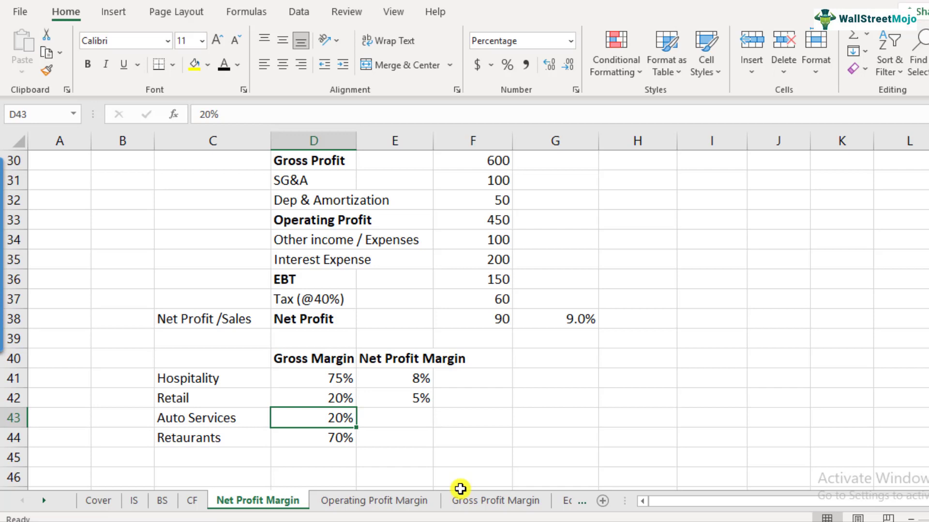
{"action": "key", "text": "Right"}
{"action": "type", "text": "12"}
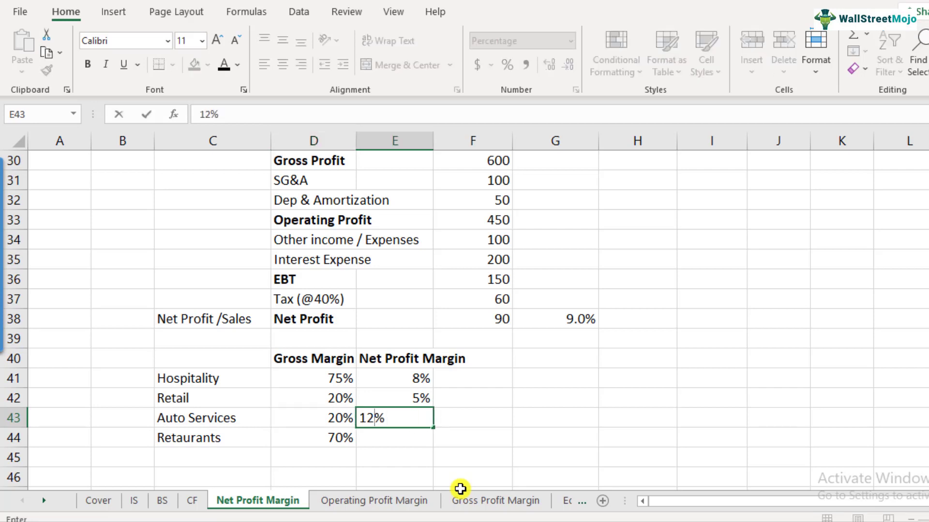
{"action": "key", "text": "Return"}
{"action": "key", "text": "Up"}
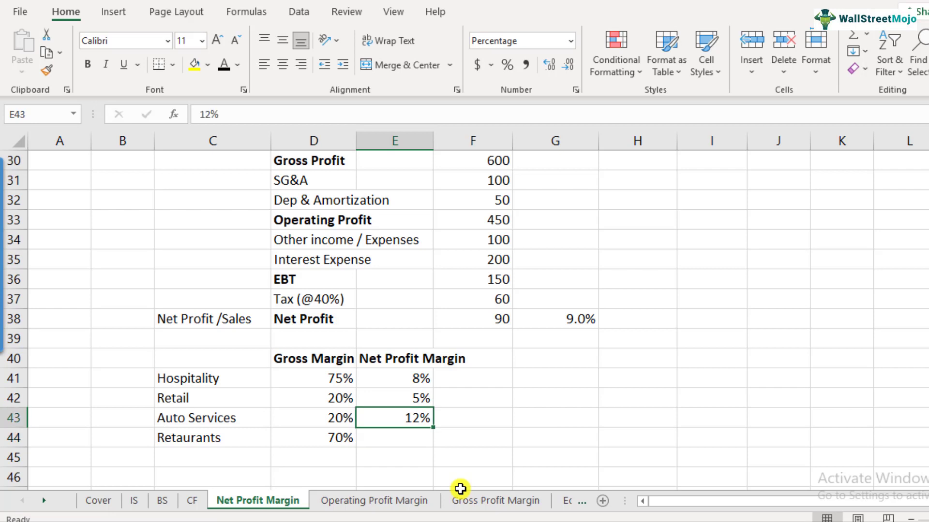
{"action": "key", "text": "Left"}
{"action": "key", "text": "Right"}
Step: Compare gross and net margins for Hospitality (75%, 8%) and Auto Services (20%, 12%)
{"action": "left_click", "coordinate": [331, 382]}
{"action": "left_click", "coordinate": [417, 379]}
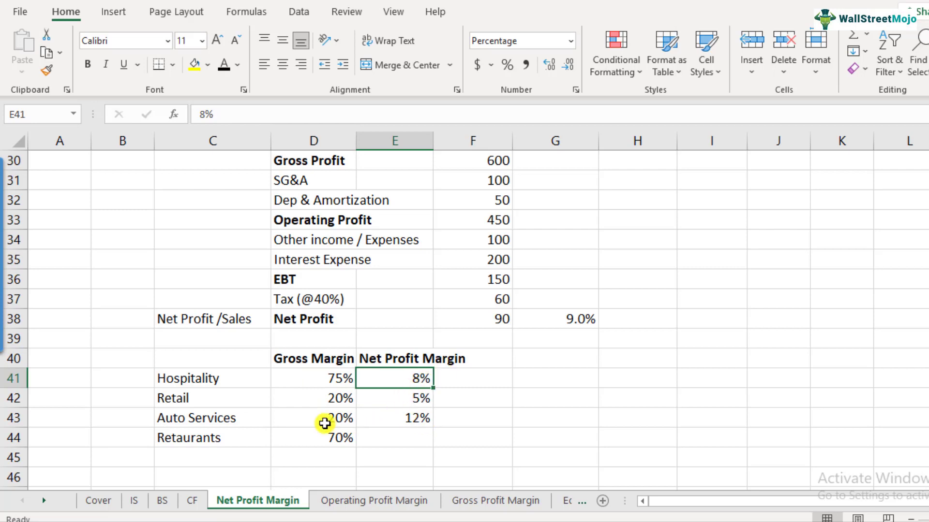
{"action": "left_click", "coordinate": [325, 422]}
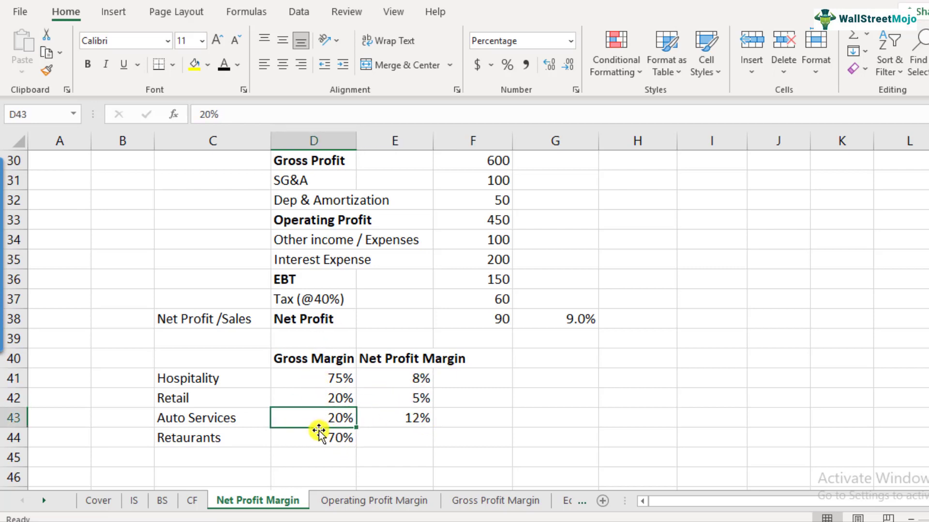
{"action": "left_click", "coordinate": [423, 417]}
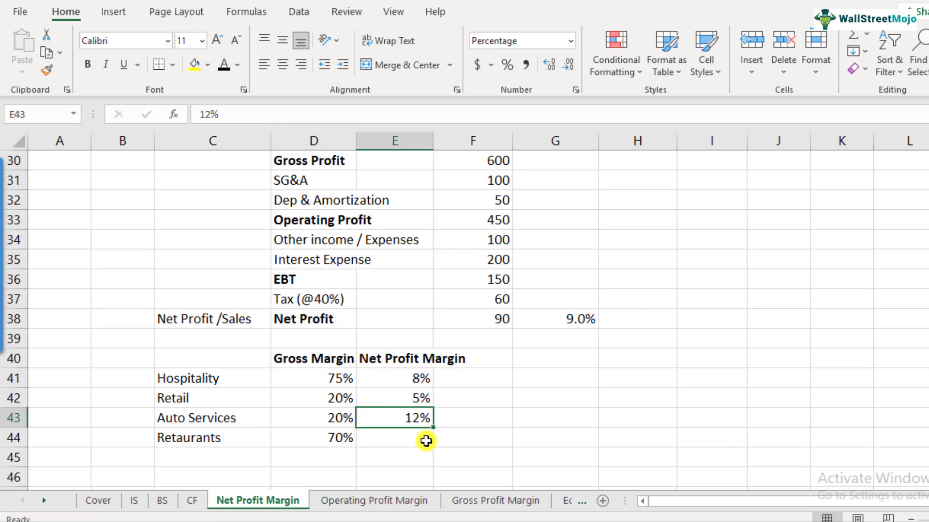
Step: Enter 15 in E44 as Retaurants' net profit margin, beside its 70% gross margin
{"action": "left_click", "coordinate": [313, 440]}
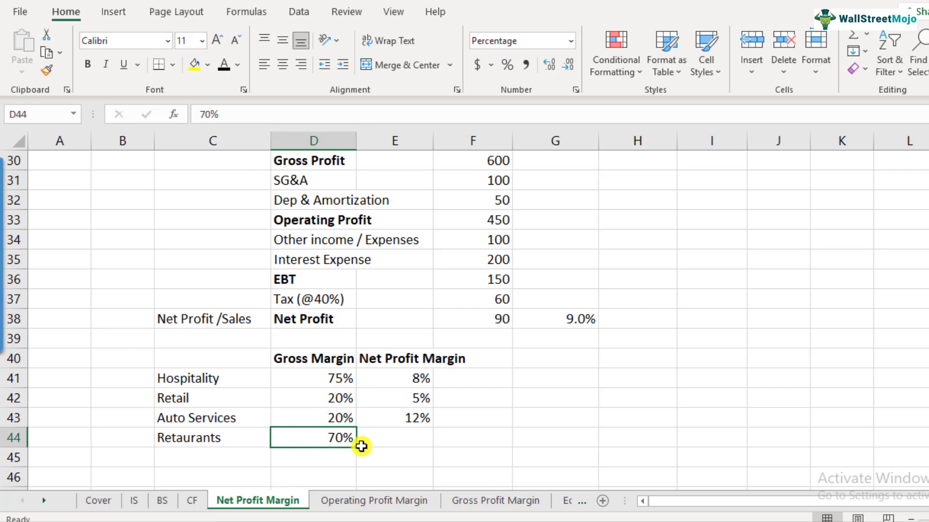
{"action": "left_click", "coordinate": [394, 440]}
{"action": "type", "text": "15"}
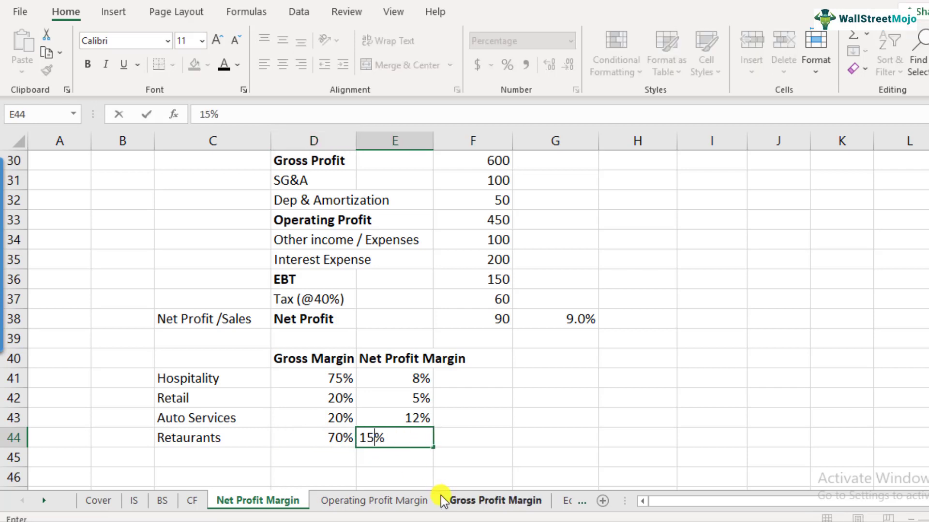
{"action": "key", "text": "Return"}
{"action": "key", "text": "Up"}
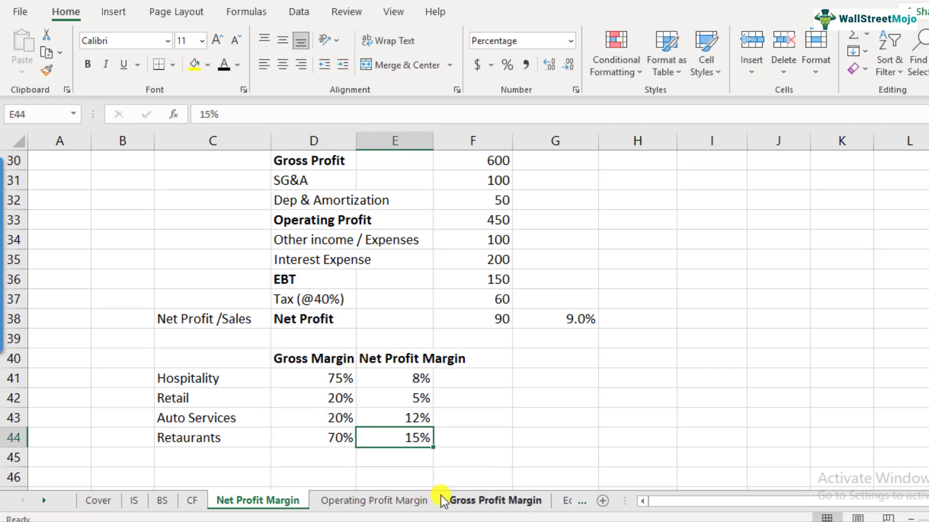
{"action": "key", "text": "Up"}
{"action": "key", "text": "Left"}
{"action": "key", "text": "Up"}
{"action": "key", "text": "Up"}
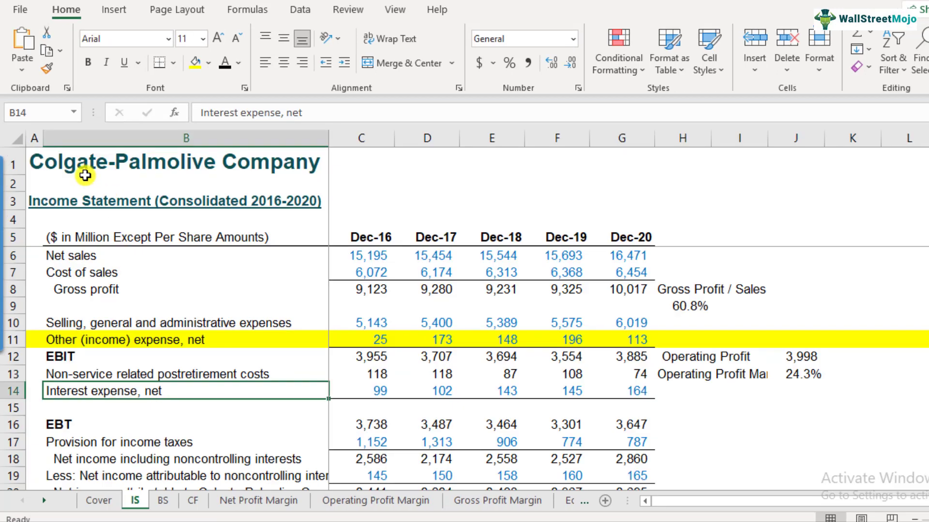
Step: Review the statement's top lines: Net sales, Cost of sales and Gross profit
{"action": "left_click", "coordinate": [140, 170]}
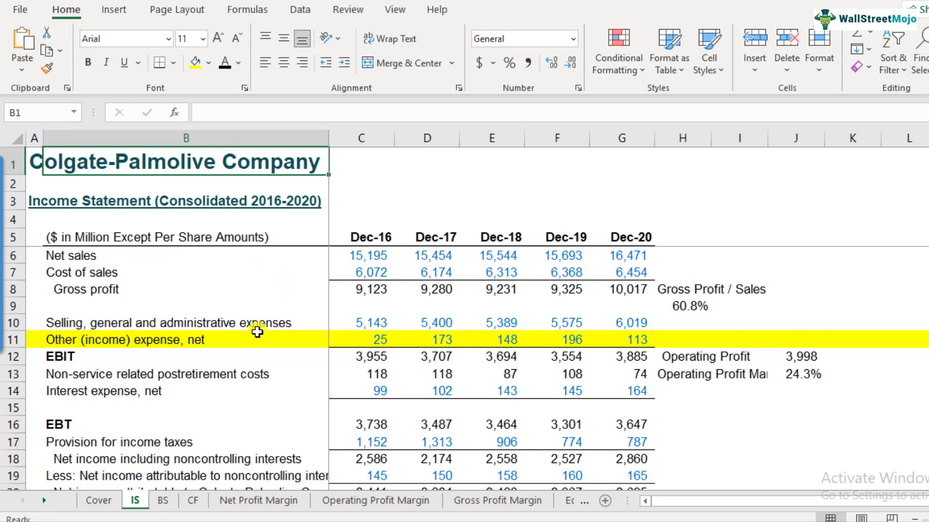
{"action": "scroll", "coordinate": [246, 357], "scroll_direction": "down", "scroll_amount": 3}
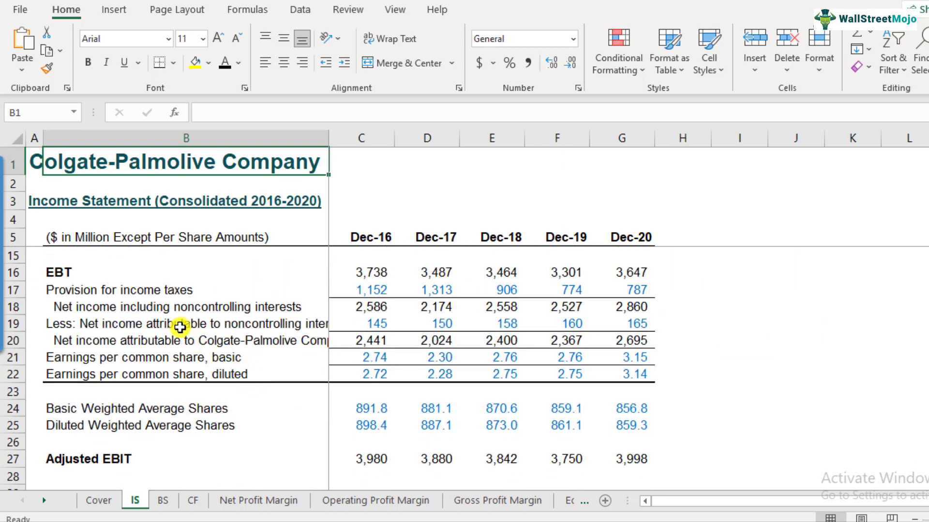
{"action": "scroll", "coordinate": [186, 322], "scroll_direction": "up", "scroll_amount": 3}
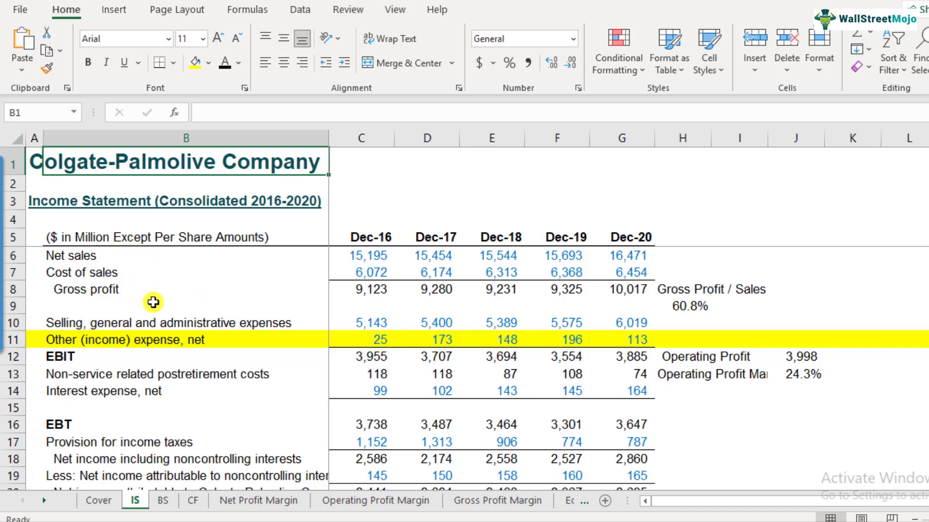
{"action": "left_click", "coordinate": [114, 256]}
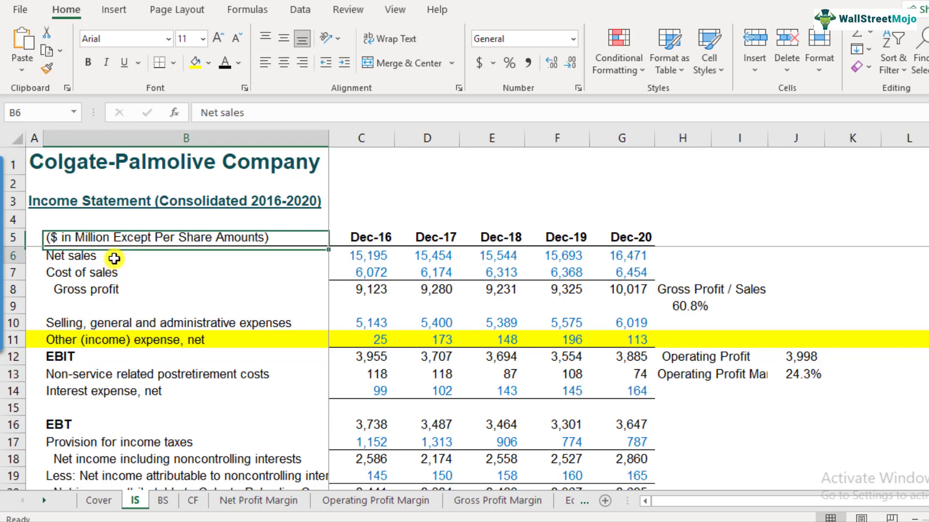
{"action": "left_click", "coordinate": [374, 255]}
{"action": "left_click", "coordinate": [125, 255]}
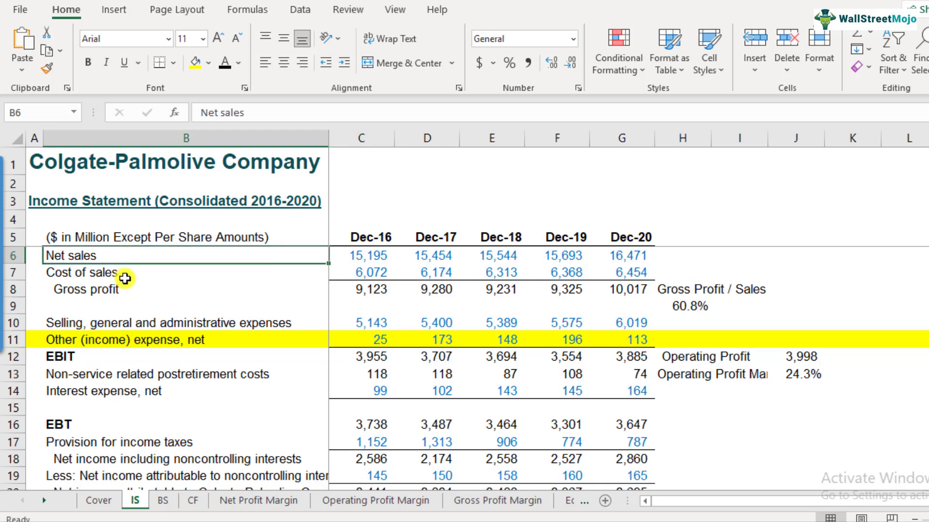
{"action": "left_click", "coordinate": [127, 274]}
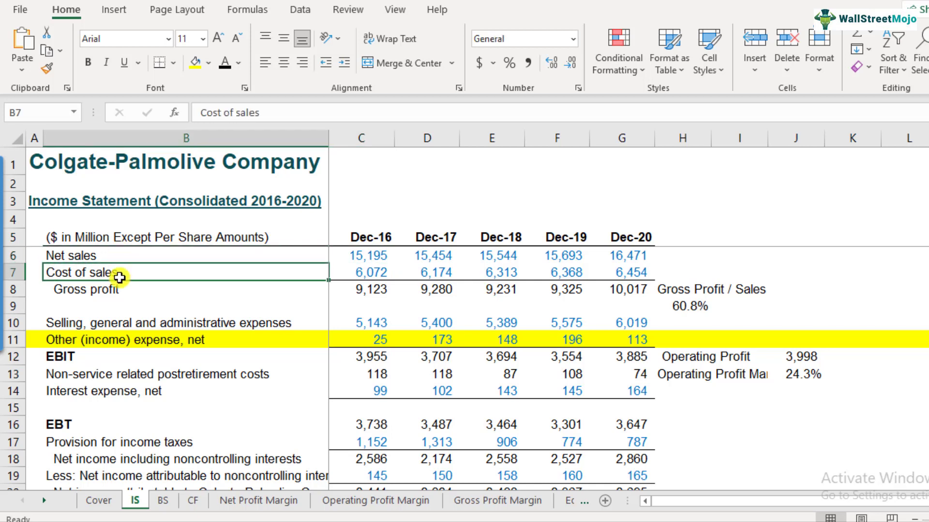
{"action": "left_click", "coordinate": [98, 289]}
{"action": "left_click", "coordinate": [12, 289]}
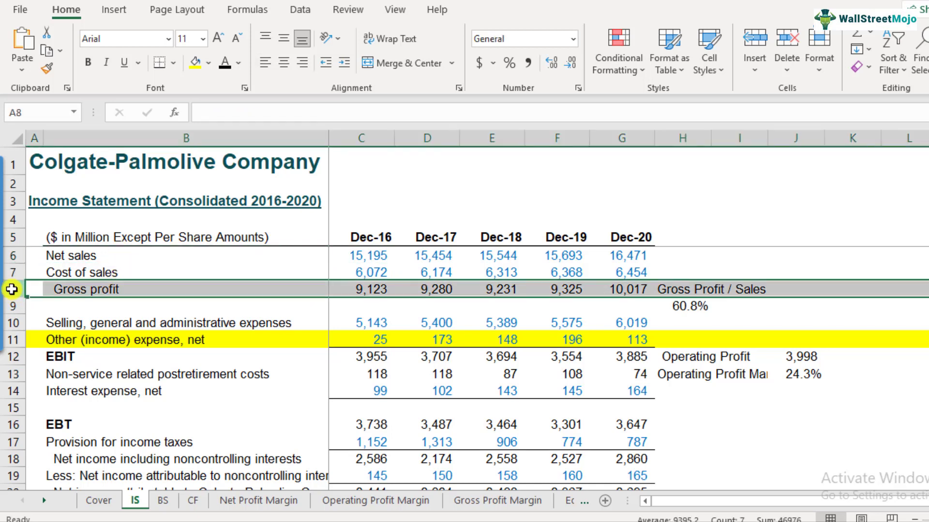
{"action": "left_click", "coordinate": [103, 278]}
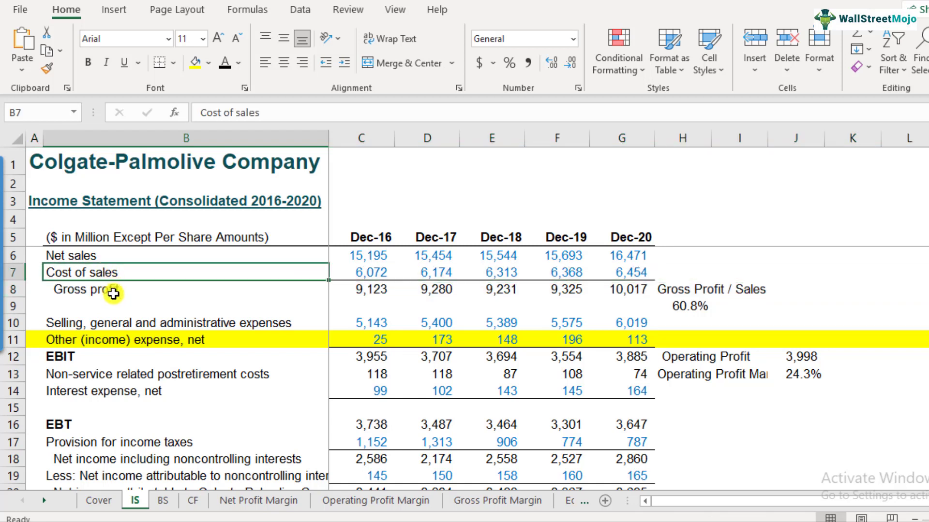
{"action": "left_click", "coordinate": [113, 293]}
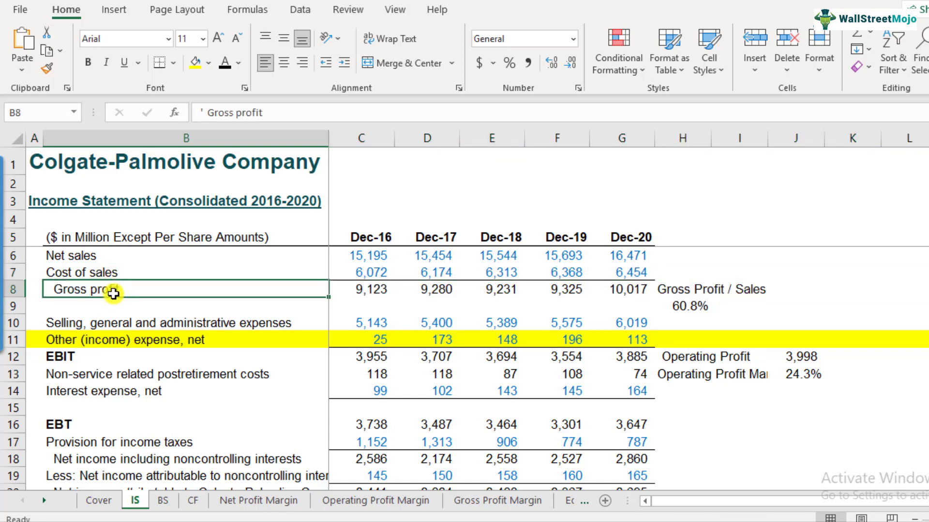
Step: Review the lines from administrative expenses through EBIT, EBT and taxes to net income row 18
{"action": "left_click", "coordinate": [131, 324]}
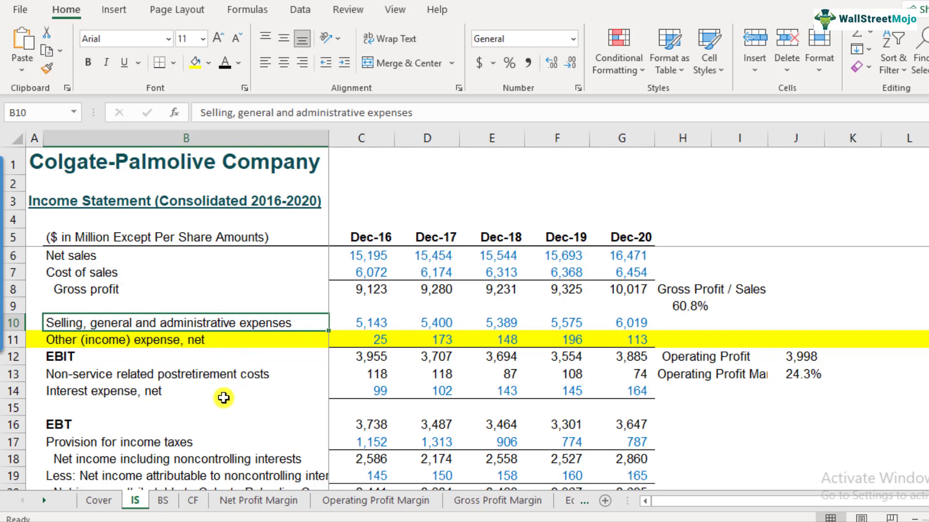
{"action": "left_click", "coordinate": [159, 358]}
{"action": "scroll", "coordinate": [235, 380], "scroll_direction": "down", "scroll_amount": 1}
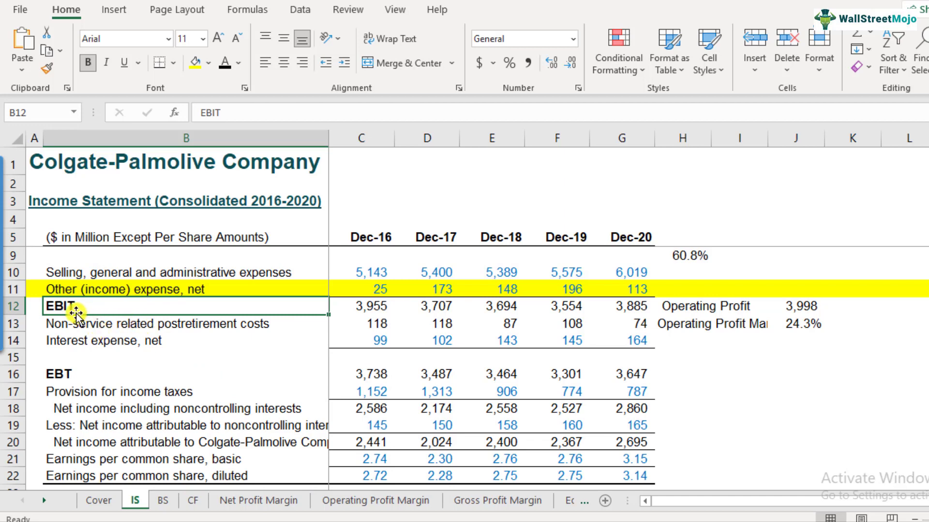
{"action": "left_click", "coordinate": [102, 341]}
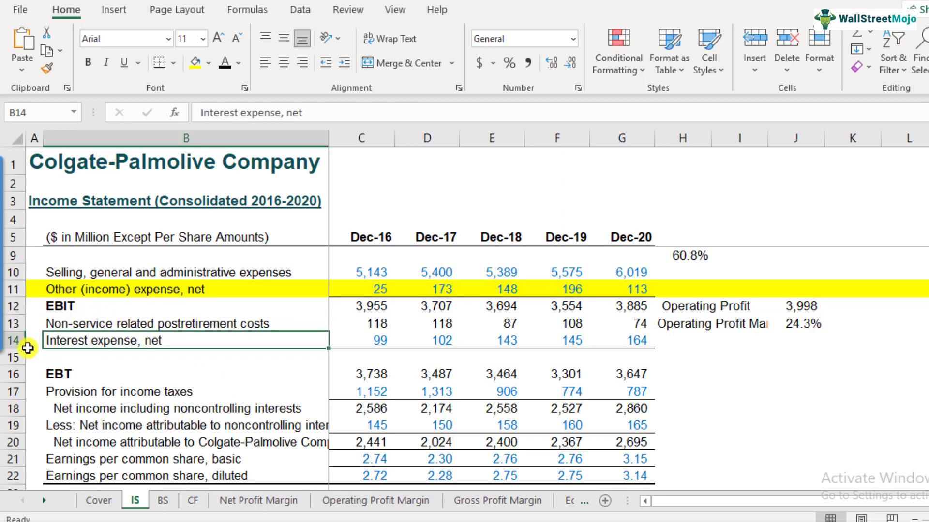
{"action": "left_click", "coordinate": [11, 342]}
{"action": "left_click", "coordinate": [121, 325]}
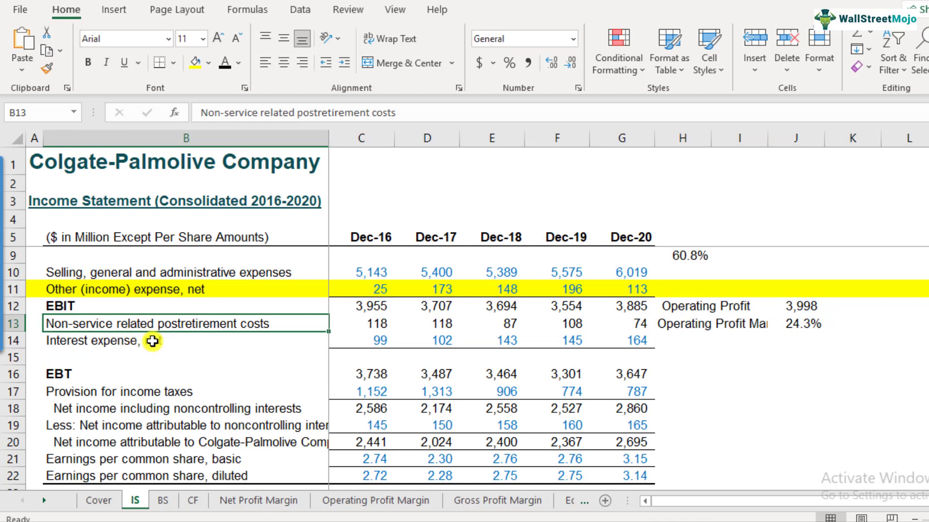
{"action": "left_click", "coordinate": [129, 376]}
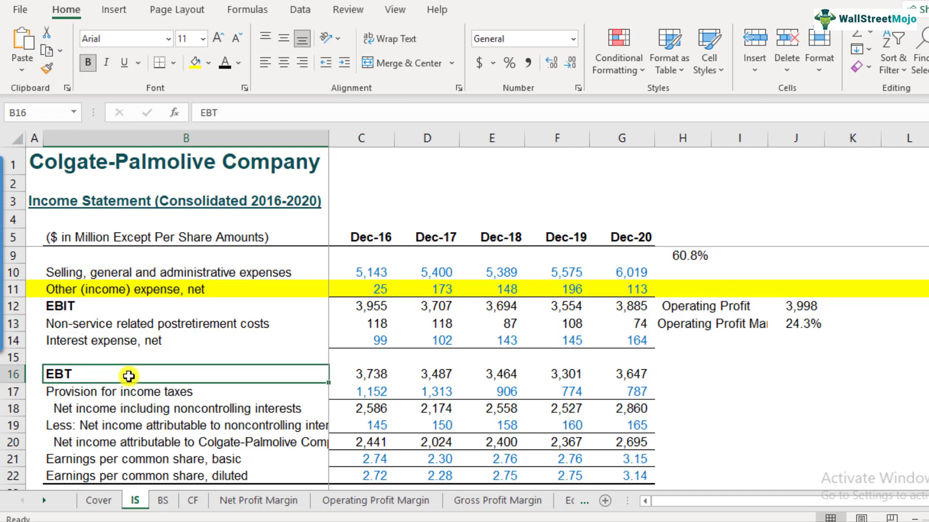
{"action": "scroll", "coordinate": [129, 377], "scroll_direction": "down", "scroll_amount": 1}
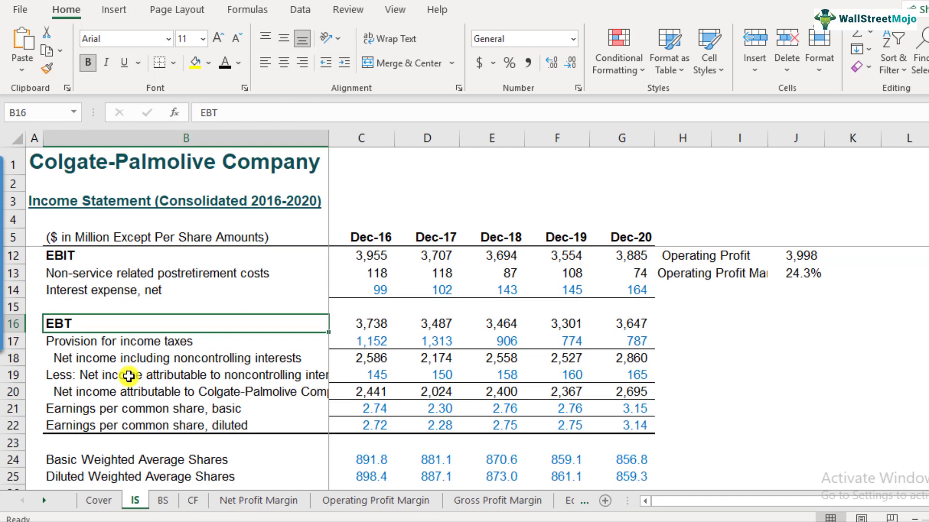
{"action": "left_click", "coordinate": [148, 343]}
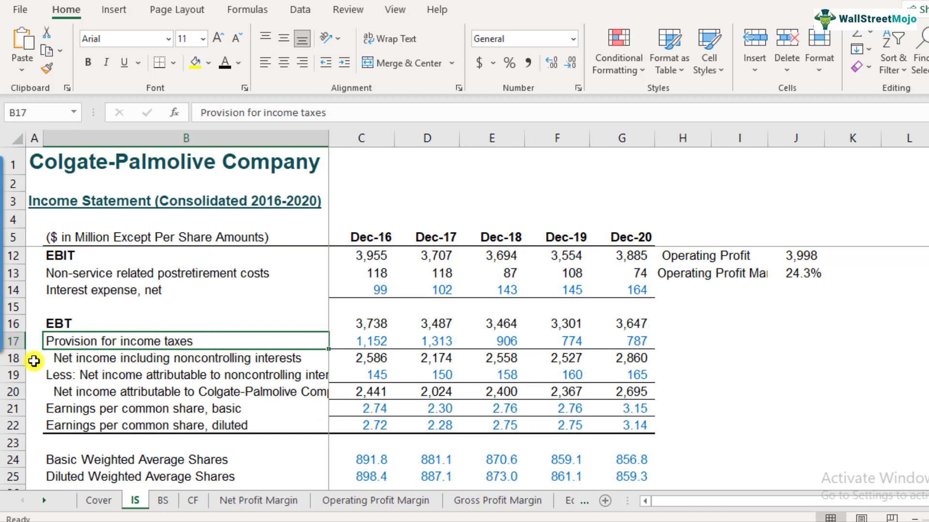
{"action": "left_click", "coordinate": [14, 358]}
Step: Bold the net income lines B18:G18 and B20:G20
{"action": "left_click", "coordinate": [197, 362]}
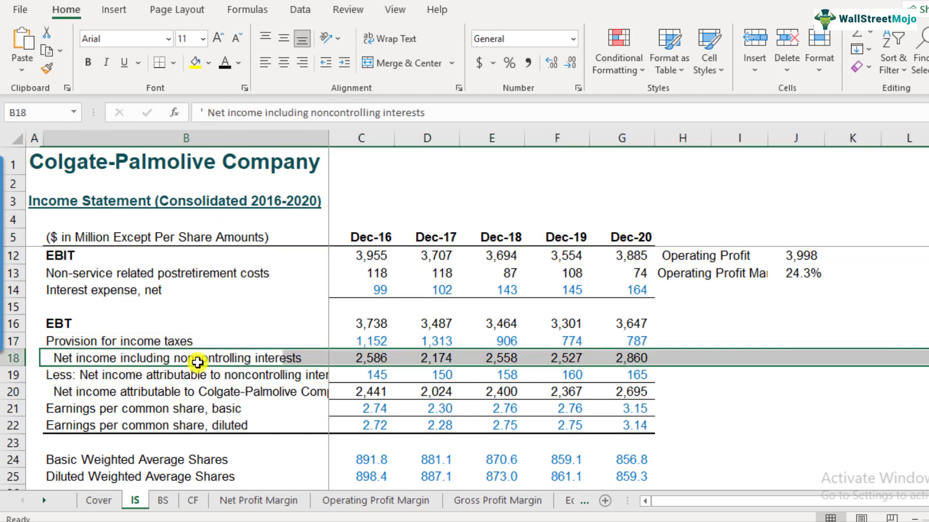
{"action": "left_click_drag", "start_coordinate": [198, 362], "coordinate": [616, 357]}
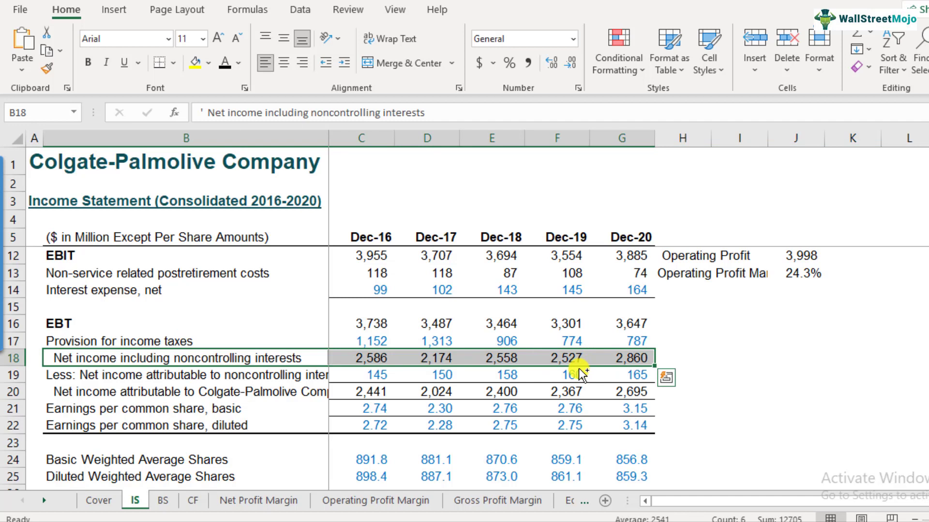
{"action": "key", "text": "ctrl+b"}
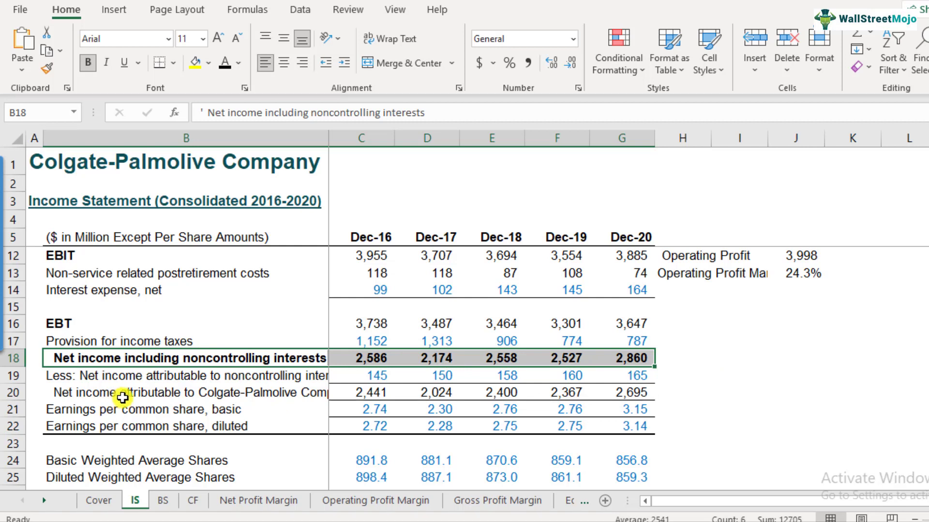
{"action": "key", "text": "Down"}
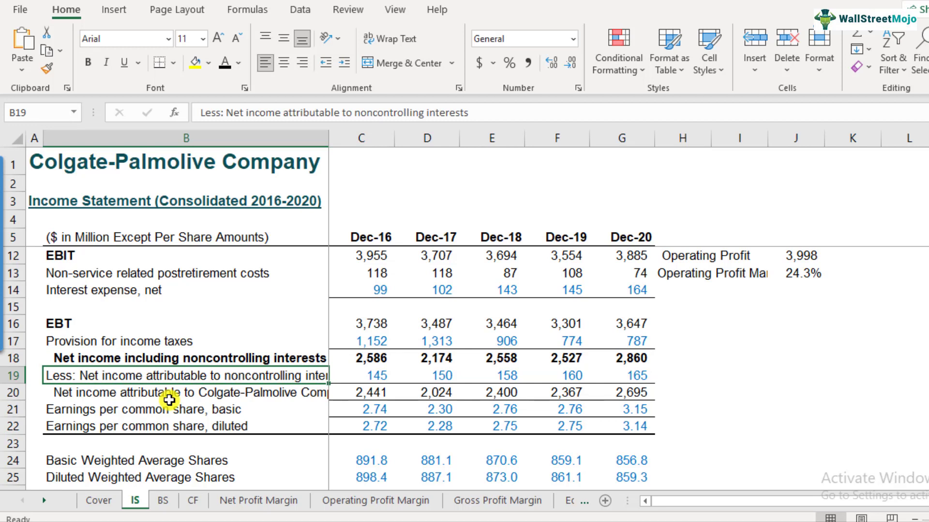
{"action": "left_click_drag", "start_coordinate": [123, 393], "coordinate": [621, 403]}
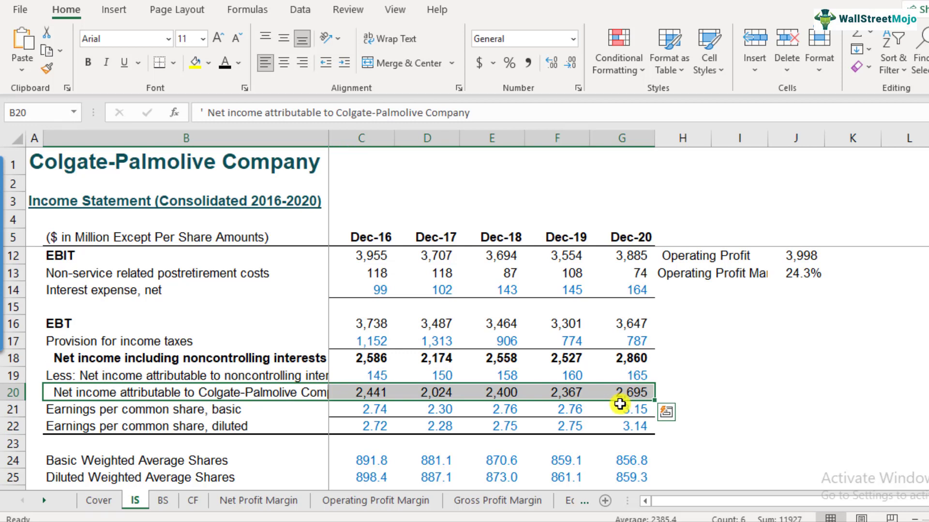
{"action": "key", "text": "ctrl+b"}
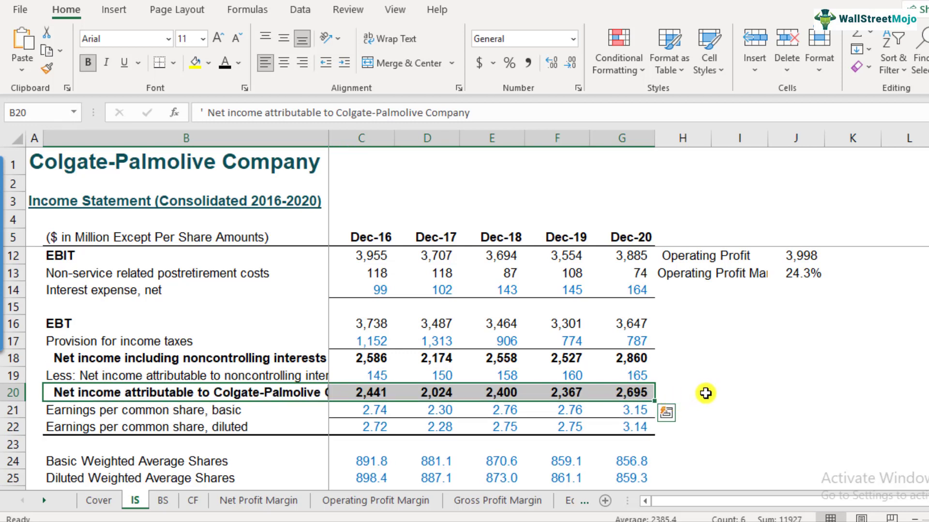
{"action": "left_click", "coordinate": [689, 394]}
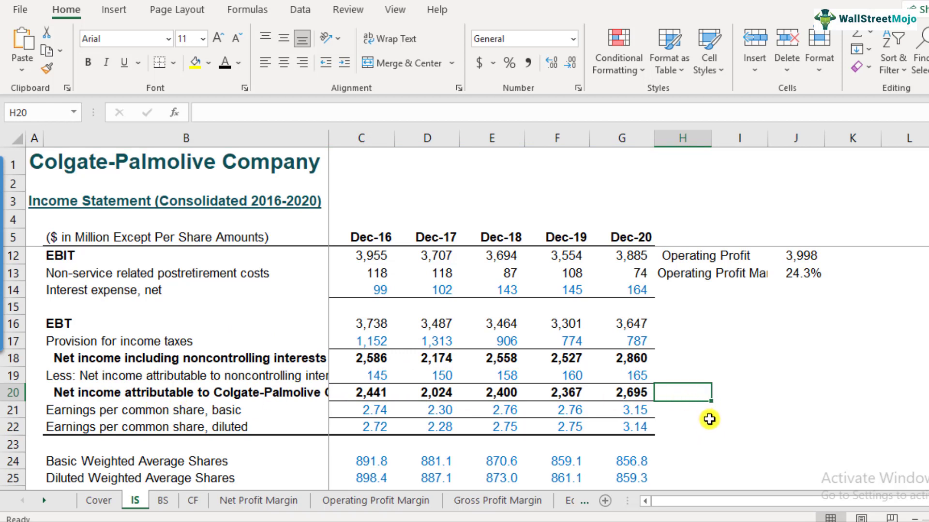
Step: Enter =G20/G6 in H20 to divide Dec-20 net income by net sales
{"action": "type", "text": "="}
{"action": "left_click", "coordinate": [624, 395]}
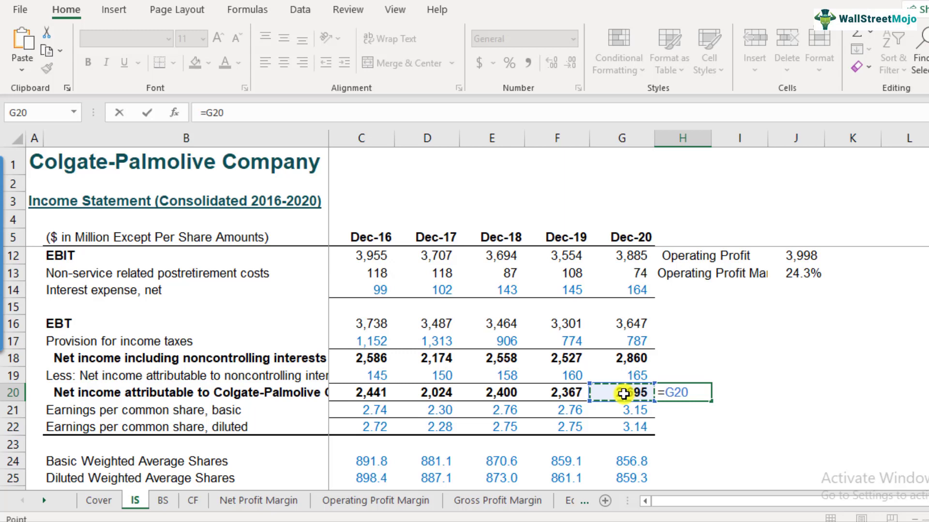
{"action": "type", "text": "/"}
{"action": "scroll", "coordinate": [626, 332], "scroll_direction": "up", "scroll_amount": 2}
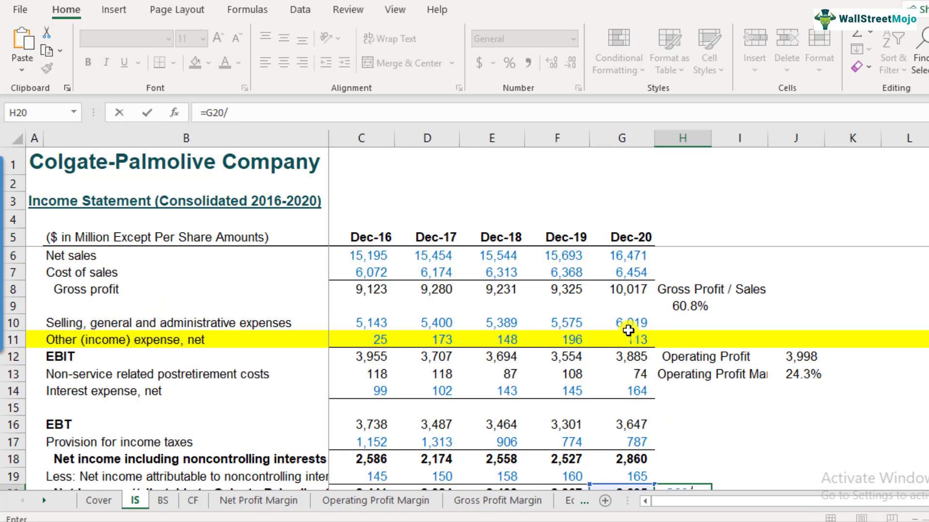
{"action": "left_click", "coordinate": [627, 252]}
{"action": "scroll", "coordinate": [650, 377], "scroll_direction": "down", "scroll_amount": 1}
{"action": "key", "text": "ctrl+Return"}
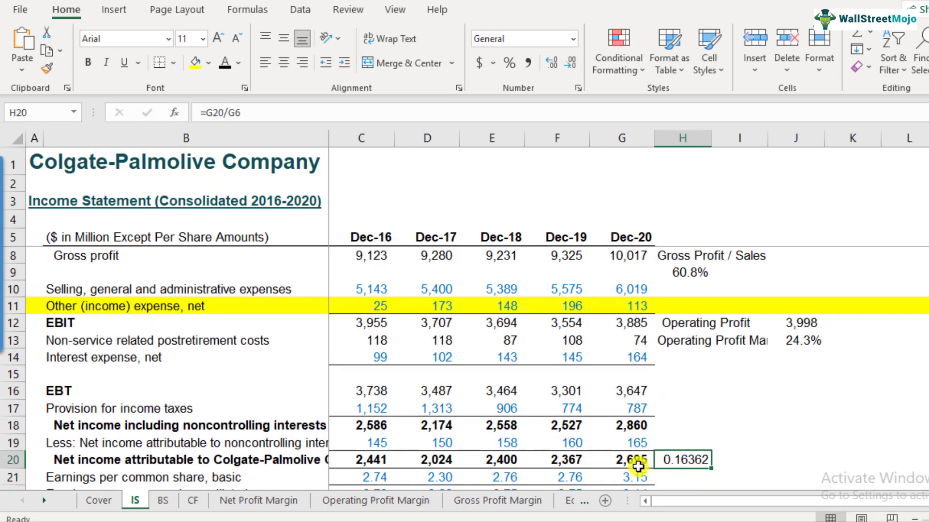
Step: Format the result as a one-decimal percentage (16.4%), then clear H20
{"action": "left_click", "coordinate": [508, 63]}
{"action": "left_click", "coordinate": [551, 63]}
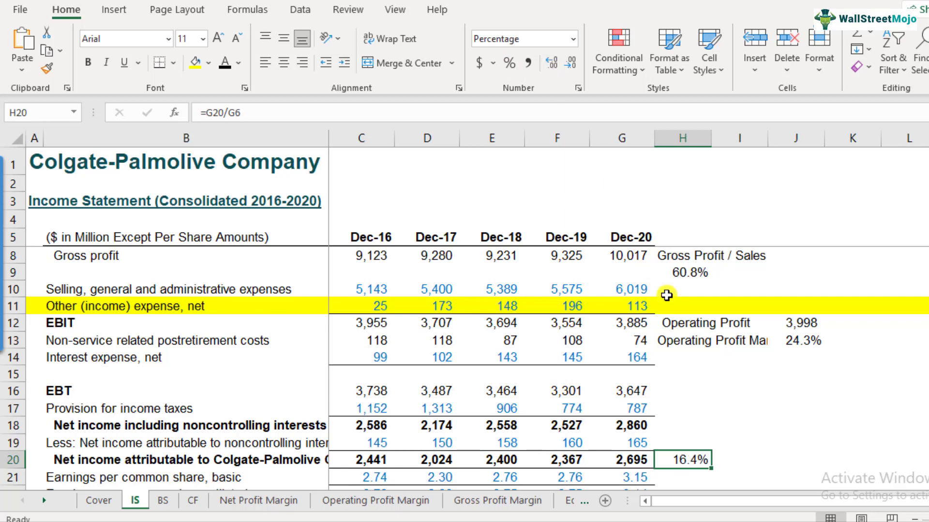
{"action": "scroll", "coordinate": [711, 358], "scroll_direction": "down", "scroll_amount": 1}
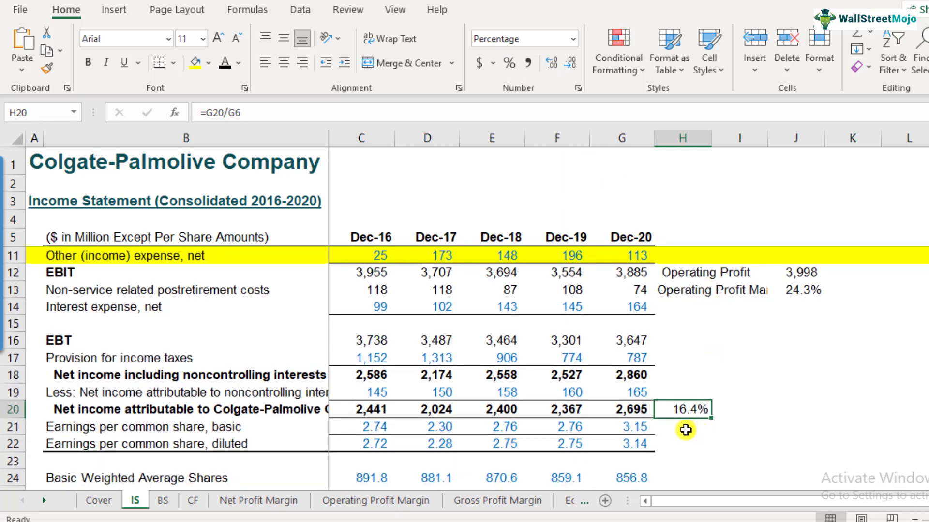
{"action": "key", "text": "Delete"}
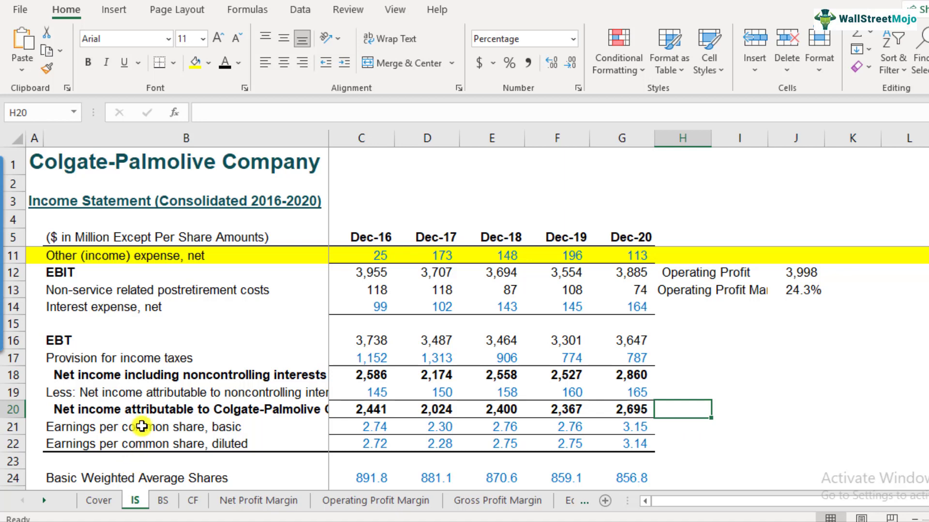
Step: Scroll to the row 45 Net income Margin line and inspect C45's formula =C20/C$6
{"action": "scroll", "coordinate": [142, 425], "scroll_direction": "down", "scroll_amount": 5}
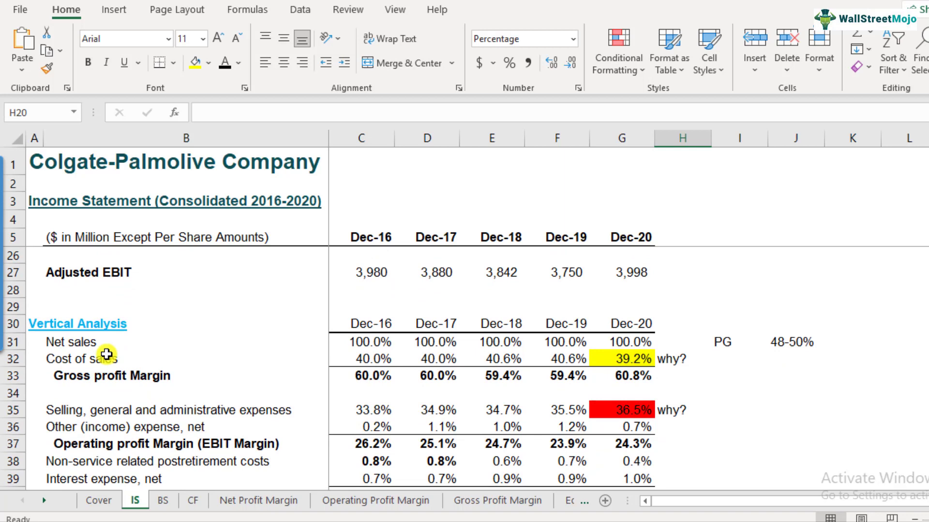
{"action": "scroll", "coordinate": [107, 354], "scroll_direction": "down", "scroll_amount": 1}
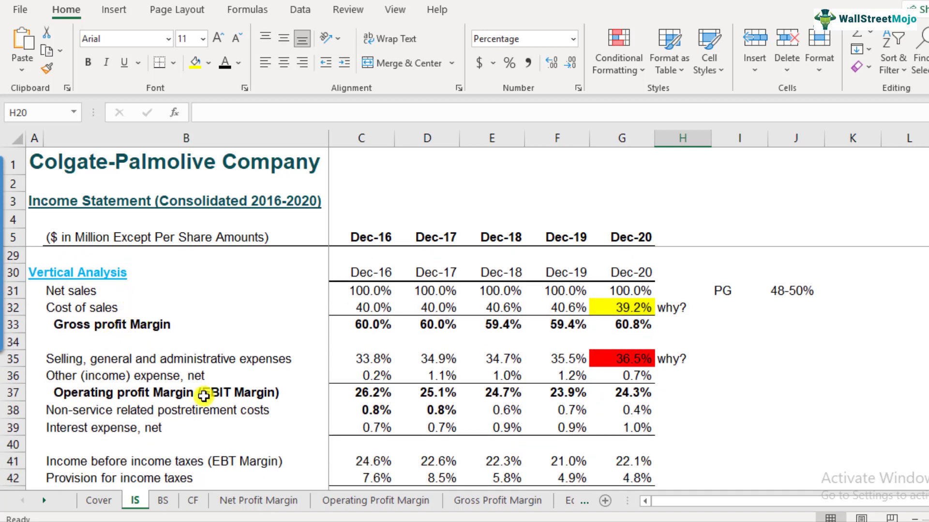
{"action": "scroll", "coordinate": [267, 414], "scroll_direction": "down", "scroll_amount": 1}
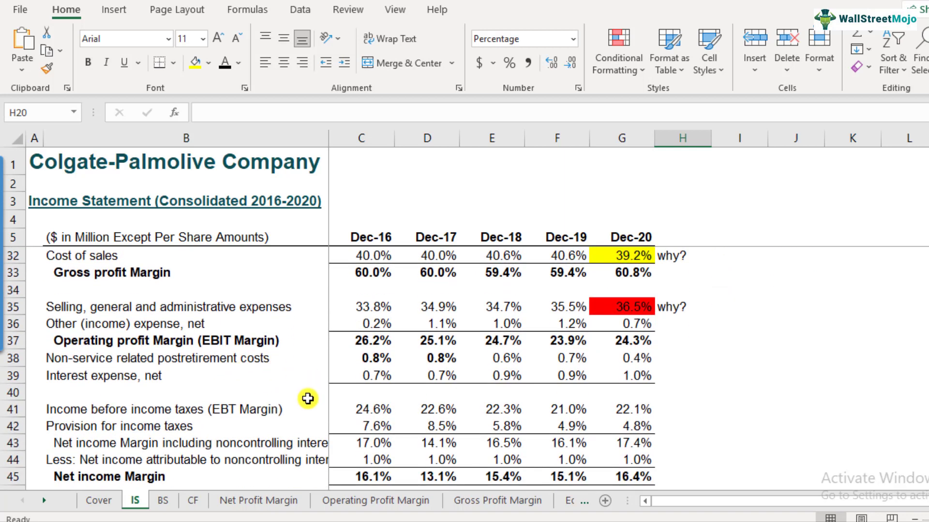
{"action": "scroll", "coordinate": [307, 398], "scroll_direction": "down", "scroll_amount": 1}
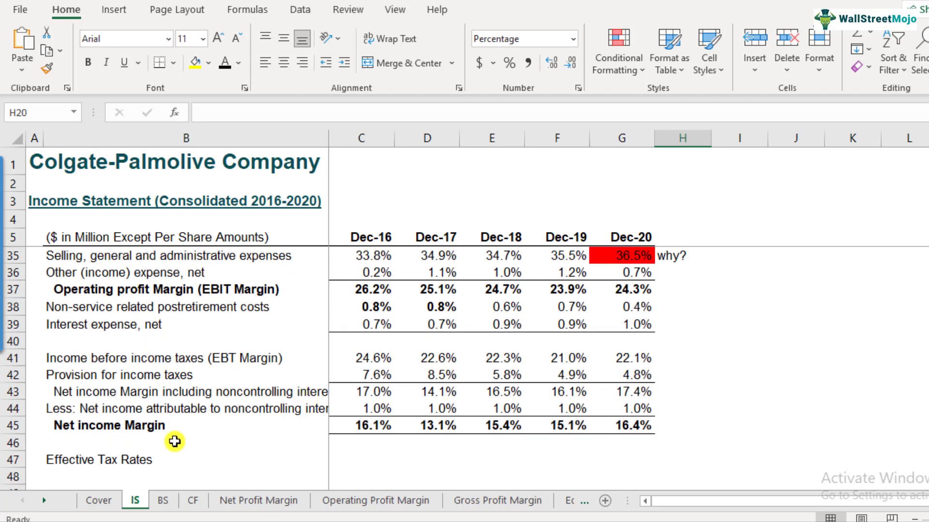
{"action": "left_click", "coordinate": [108, 427]}
{"action": "left_click", "coordinate": [20, 425]}
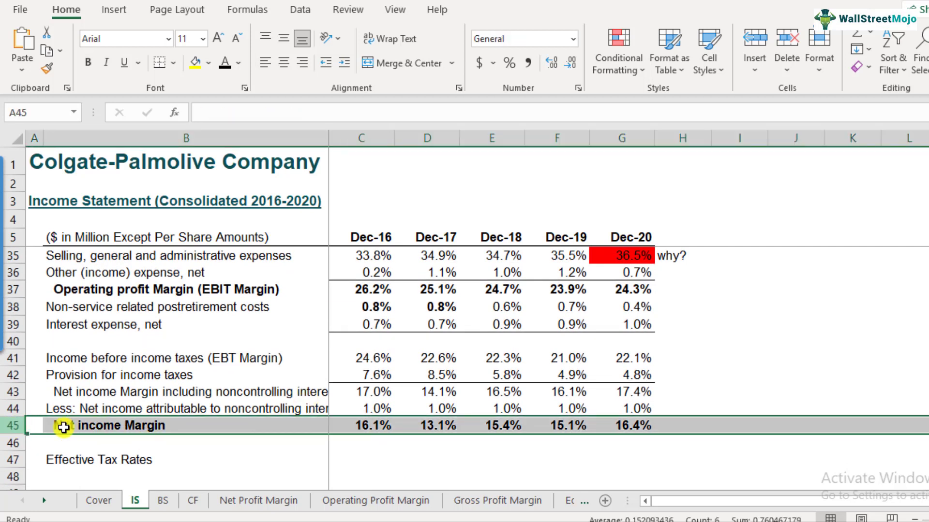
{"action": "left_click", "coordinate": [205, 425]}
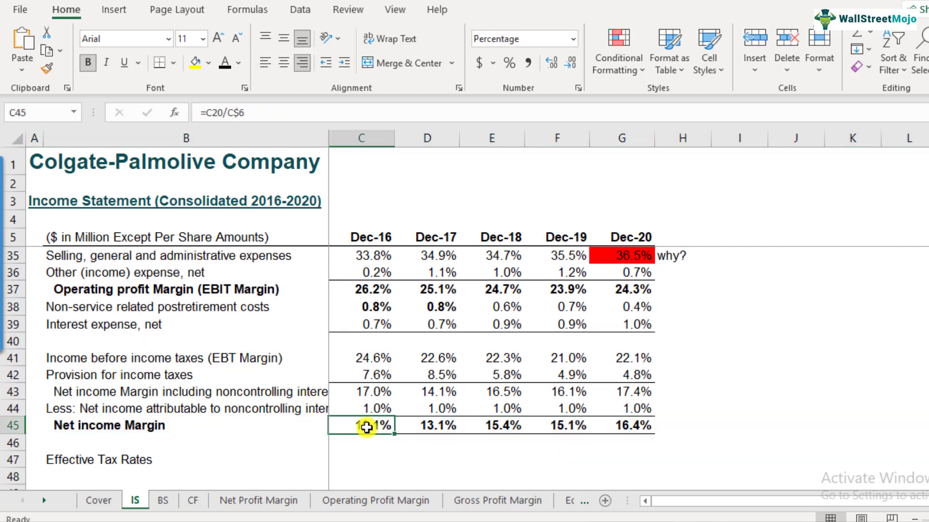
{"action": "double_click", "coordinate": [367, 425]}
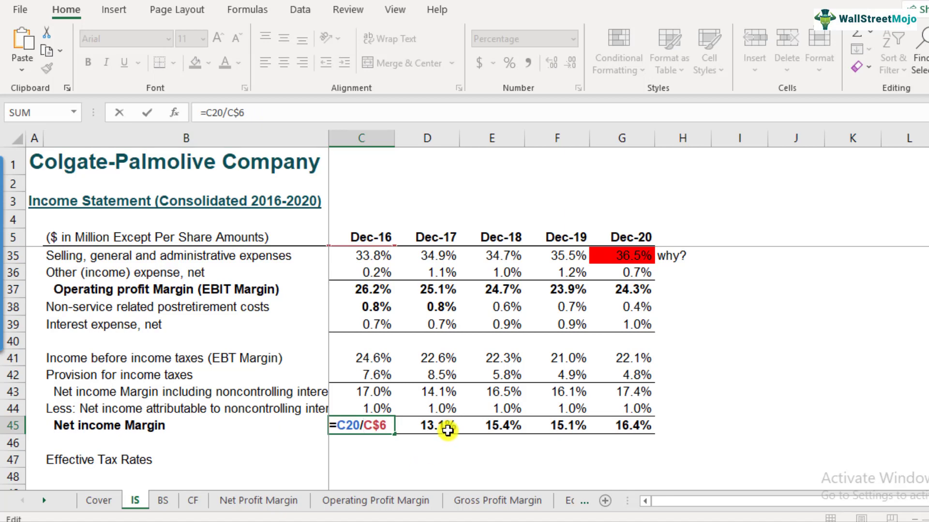
{"action": "scroll", "coordinate": [447, 430], "scroll_direction": "up", "scroll_amount": 7}
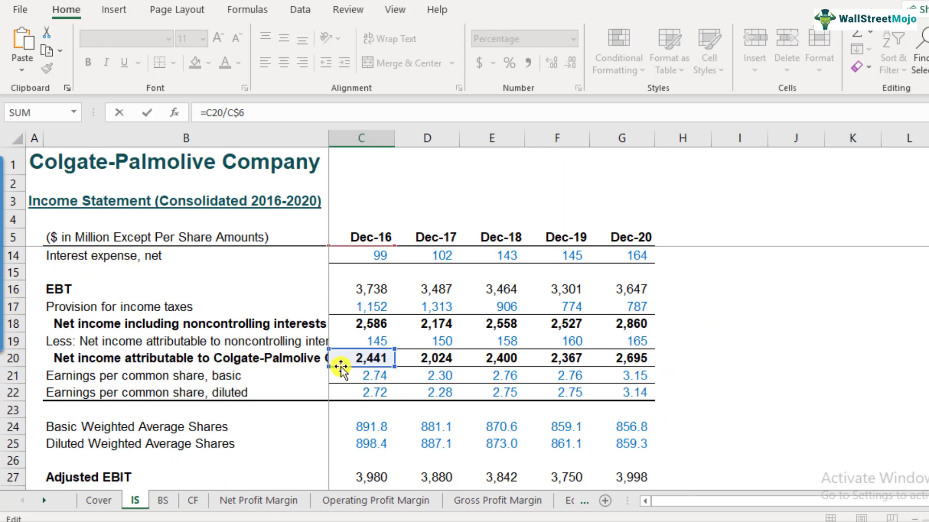
{"action": "scroll", "coordinate": [382, 363], "scroll_direction": "up", "scroll_amount": 3}
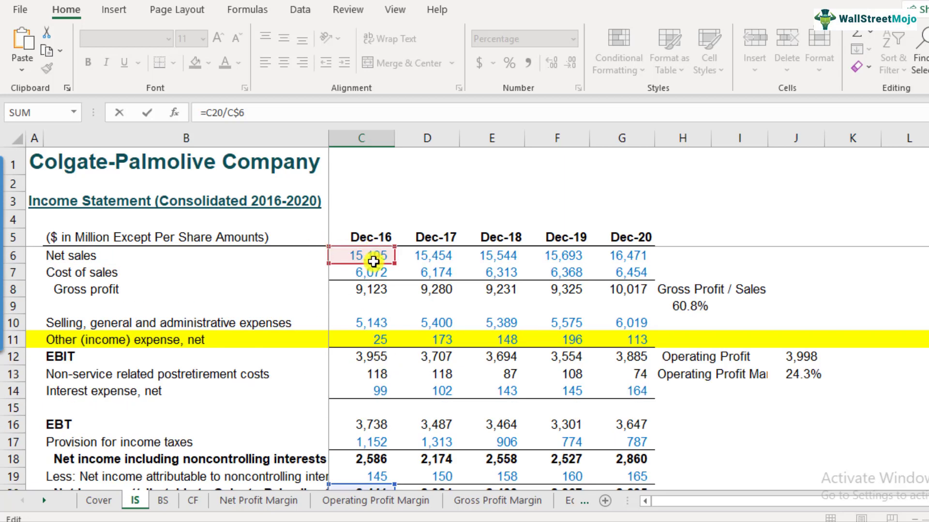
{"action": "key", "text": "Escape"}
Step: Check the Dec-17, Dec-18 and Dec-20 margin formulas in D45, E45 and G45
{"action": "scroll", "coordinate": [448, 396], "scroll_direction": "down", "scroll_amount": 1}
{"action": "scroll", "coordinate": [459, 419], "scroll_direction": "up", "scroll_amount": 1}
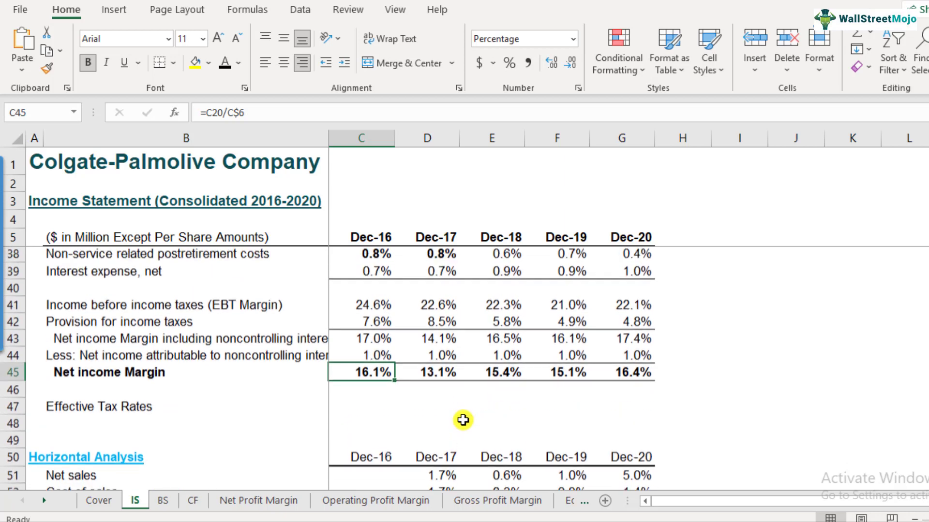
{"action": "left_click", "coordinate": [366, 415]}
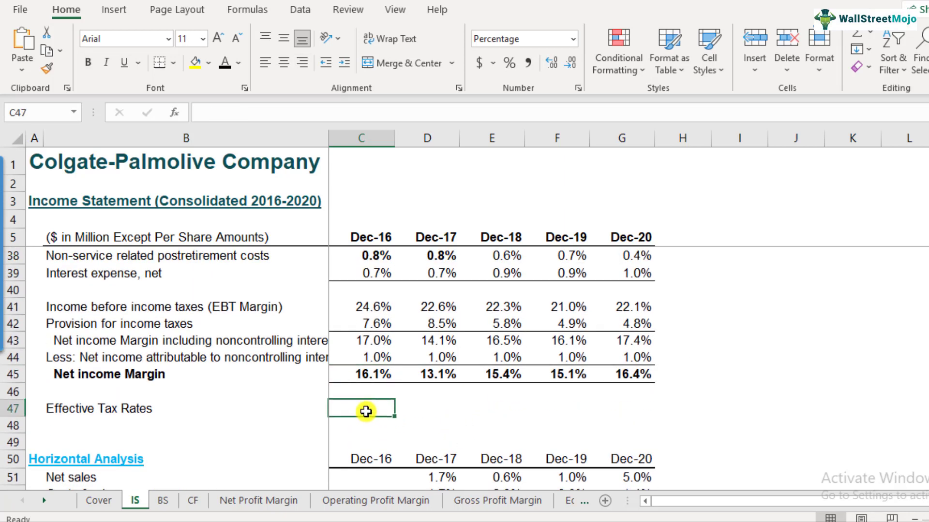
{"action": "left_click", "coordinate": [361, 378]}
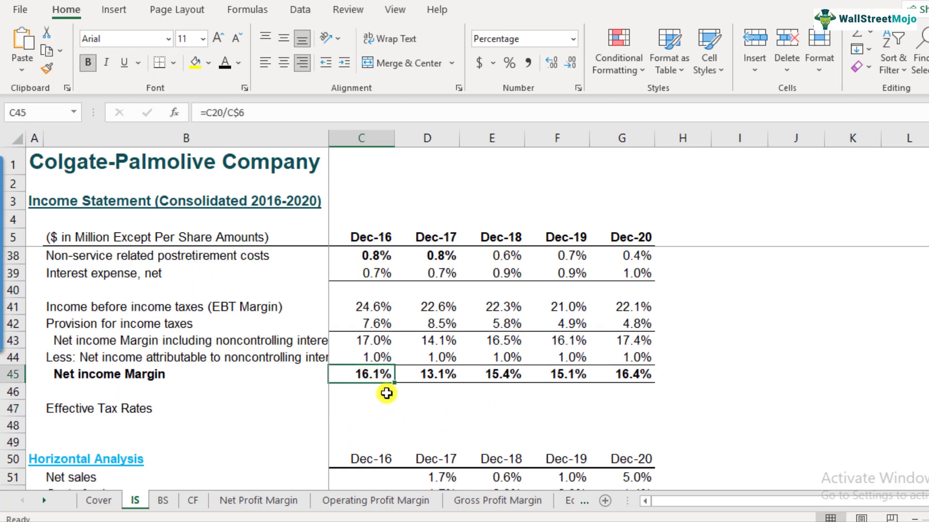
{"action": "left_click", "coordinate": [424, 376]}
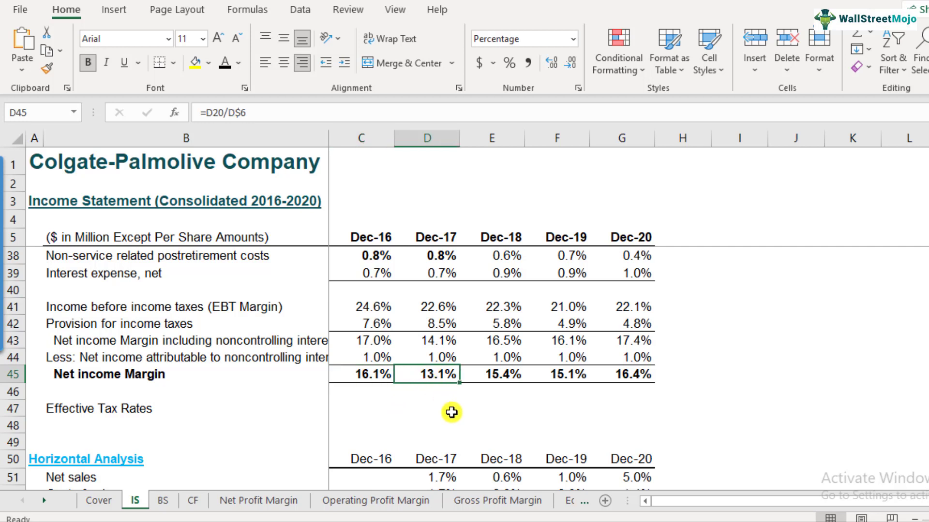
{"action": "left_click", "coordinate": [499, 380]}
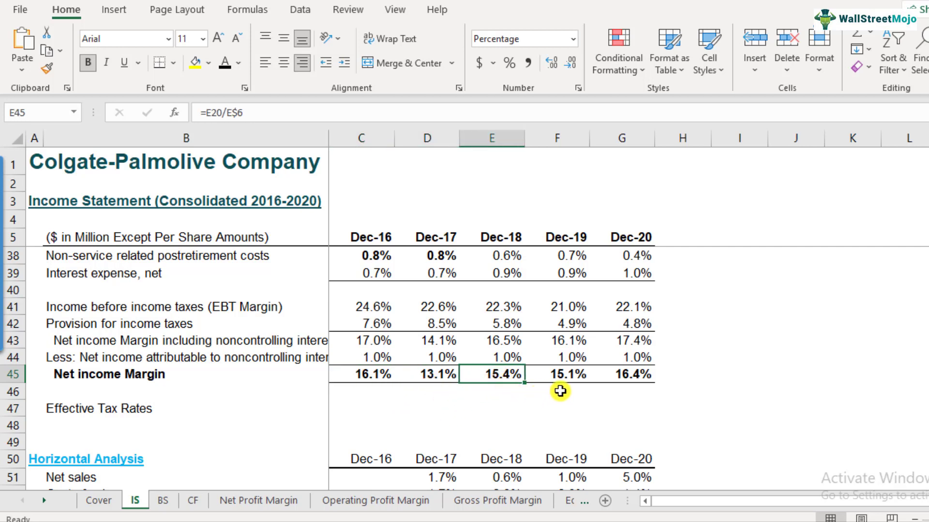
{"action": "left_click", "coordinate": [646, 375]}
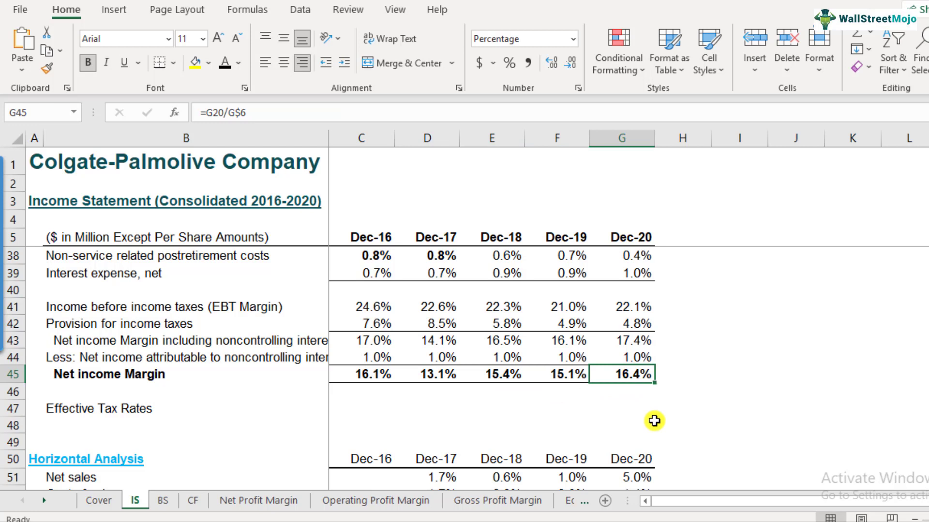
Step: Enter the benchmark label PG in I45 and 18.50% in J45
{"action": "left_click", "coordinate": [720, 379]}
{"action": "type", "text": "PG"}
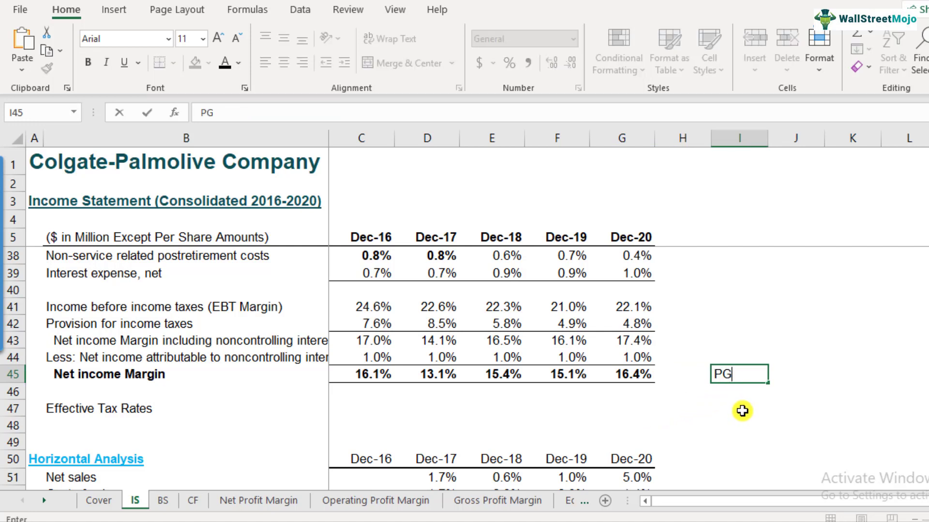
{"action": "key", "text": "Return"}
{"action": "key", "text": "Up"}
{"action": "key", "text": "Right"}
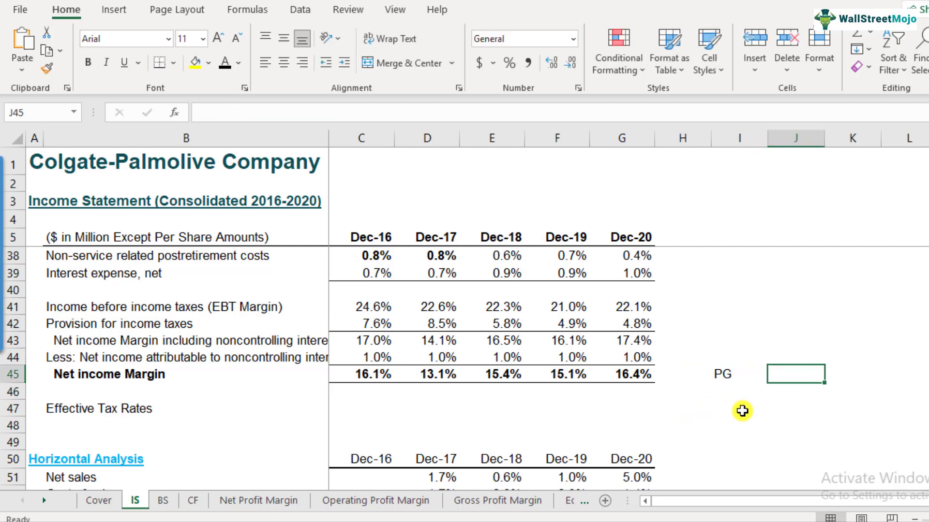
{"action": "type", "text": "18.5"}
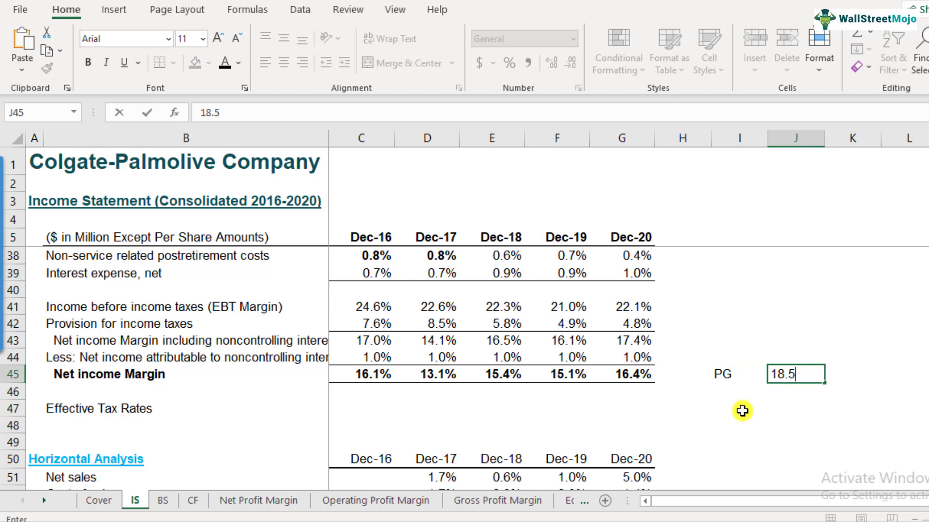
{"action": "type", "text": "0%"}
{"action": "key", "text": "Return"}
Step: Make the PG label and 18.50% value in I45:J45 bold
{"action": "key", "text": "Up"}
{"action": "key", "text": "Left"}
{"action": "key", "text": "shift+Right"}
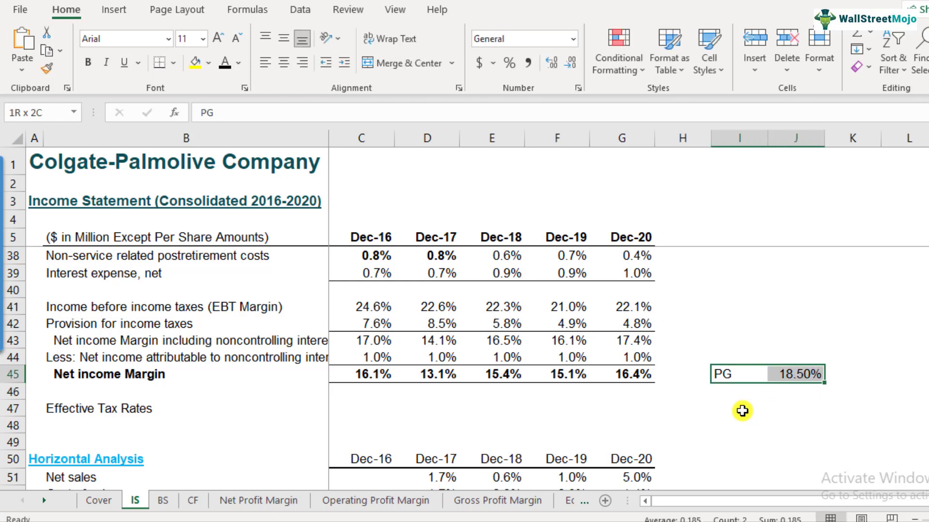
{"action": "key", "text": "ctrl+b"}
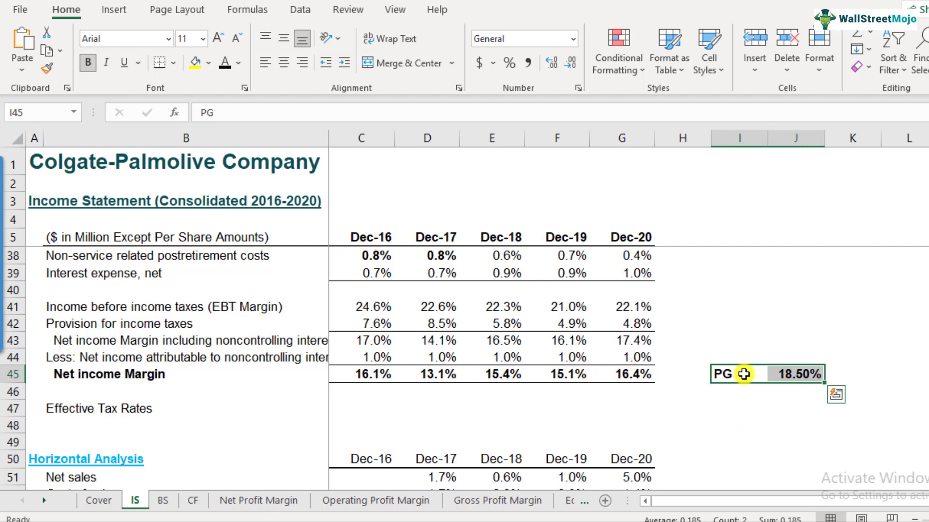
Step: Select the five net income margin values in C45:G45
{"action": "left_click", "coordinate": [622, 376]}
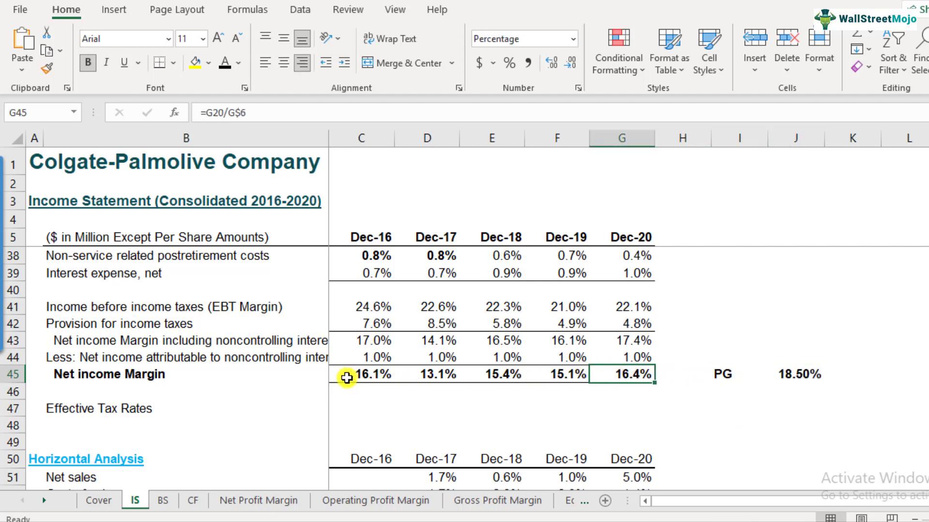
{"action": "left_click_drag", "start_coordinate": [376, 374], "coordinate": [628, 374]}
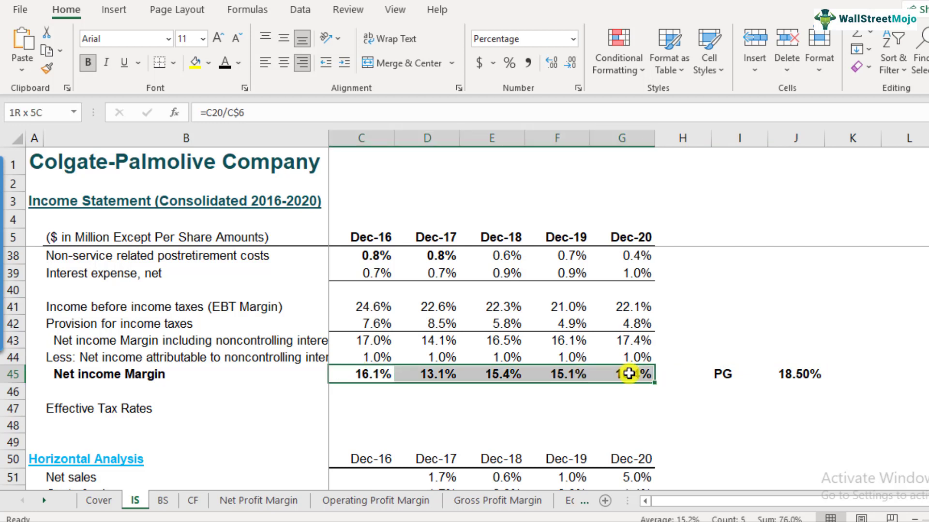
{"action": "left_click_drag", "start_coordinate": [629, 374], "coordinate": [628, 375]}
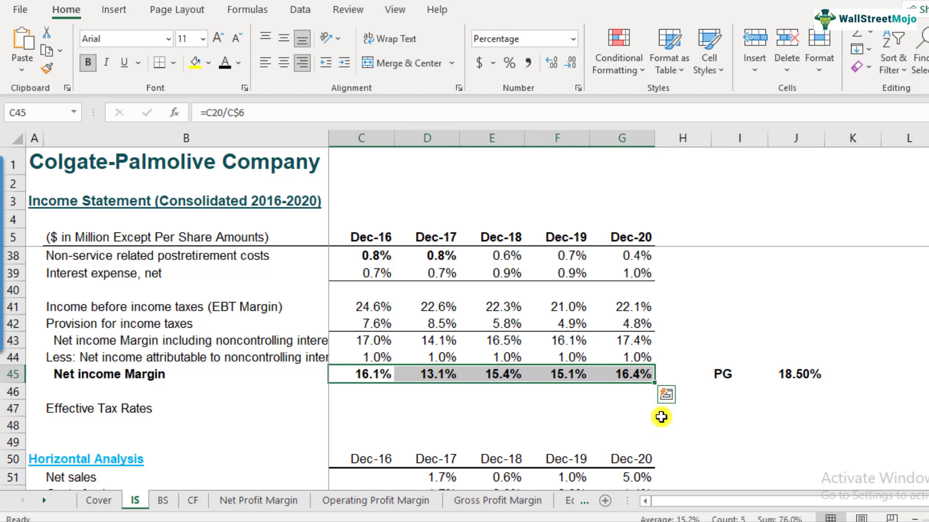